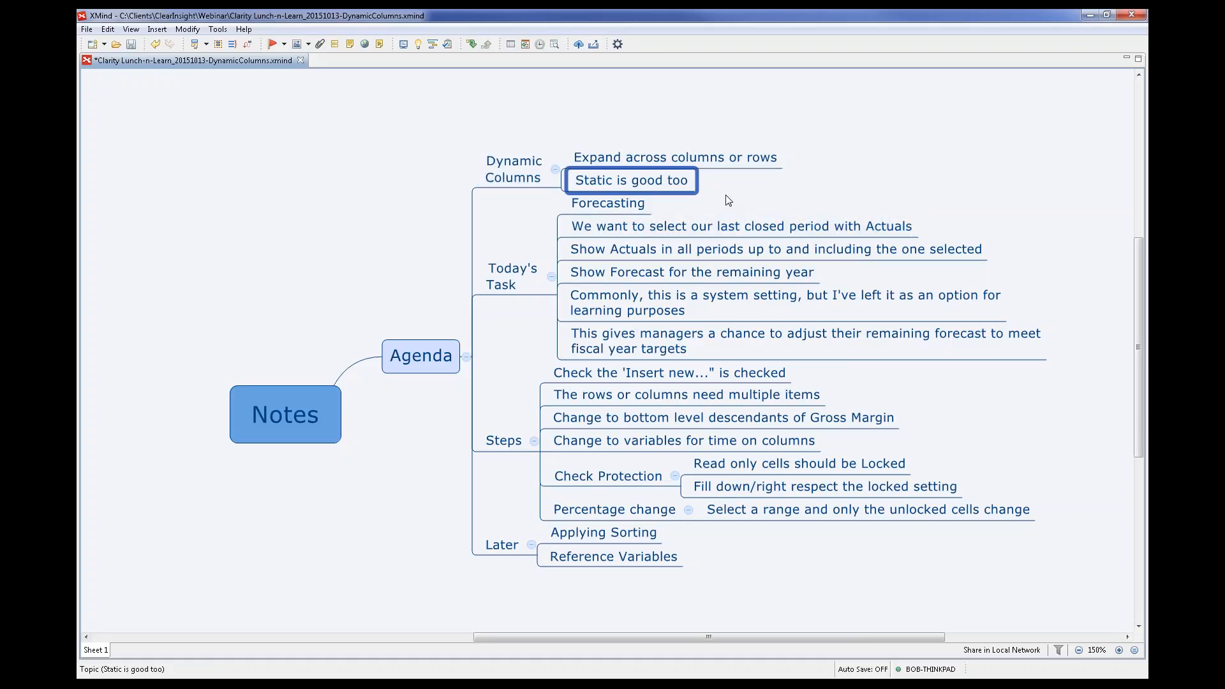
- Review the forecasting topics under Today's Task in the mind map, one by one, through adjusting the remaining forecast to meet targets
left_click(620, 206)
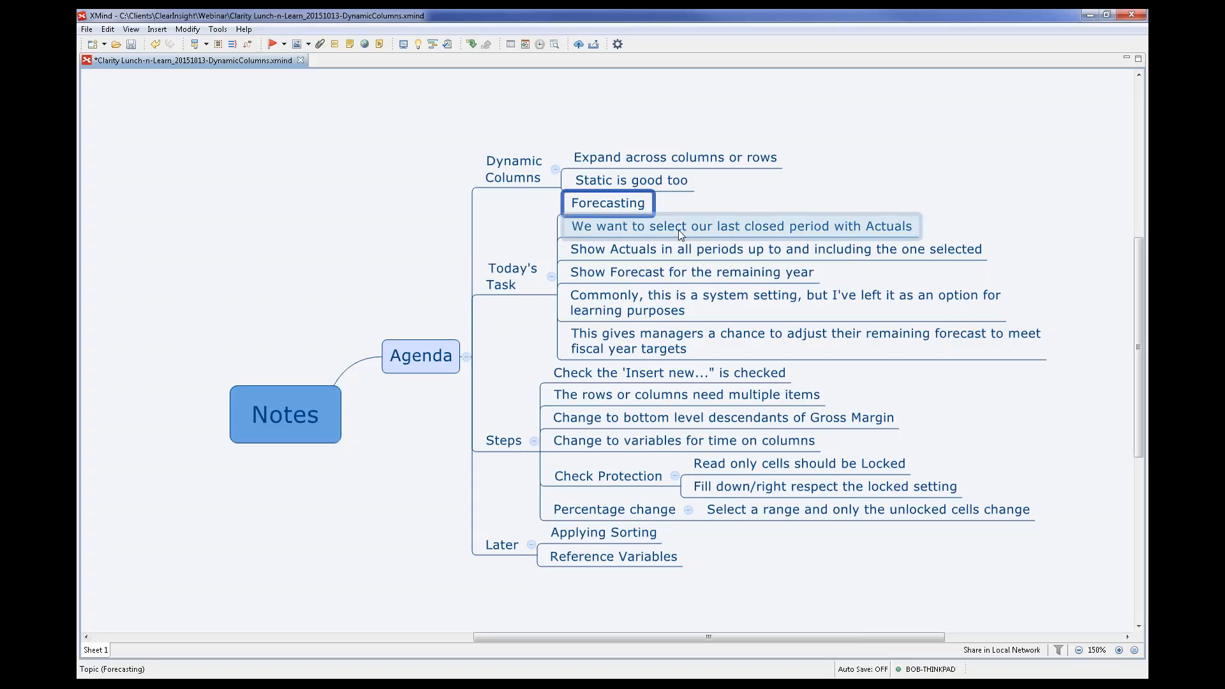
left_click(514, 290)
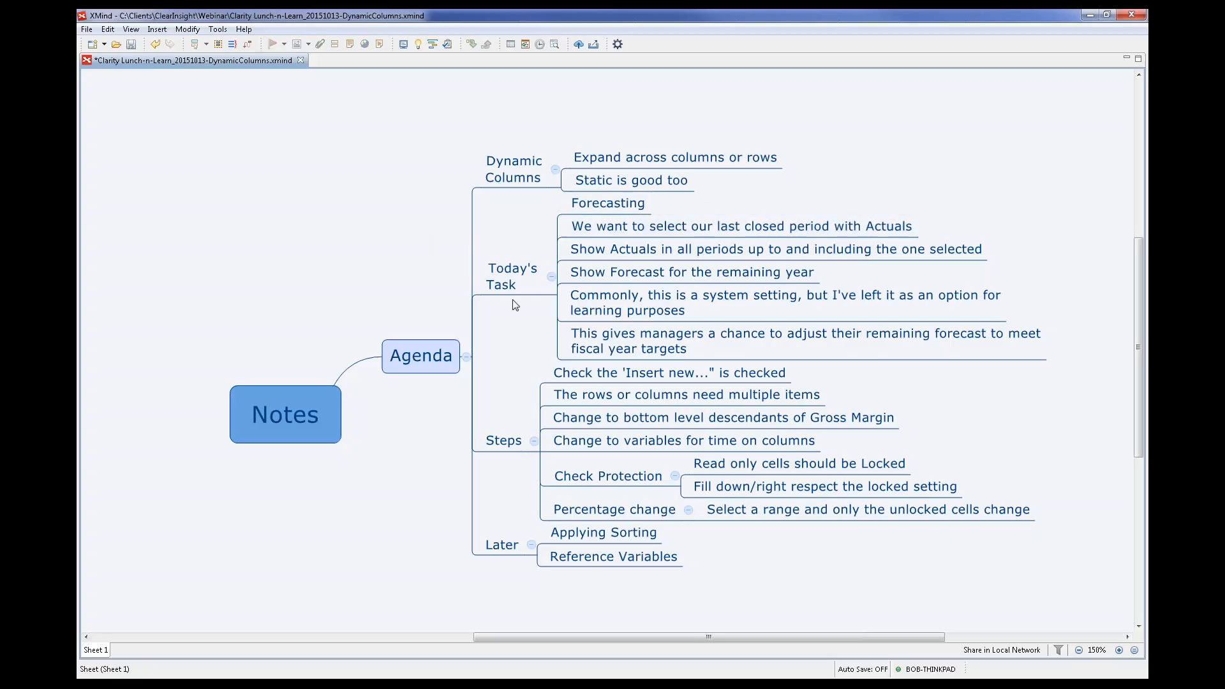
left_click(615, 235)
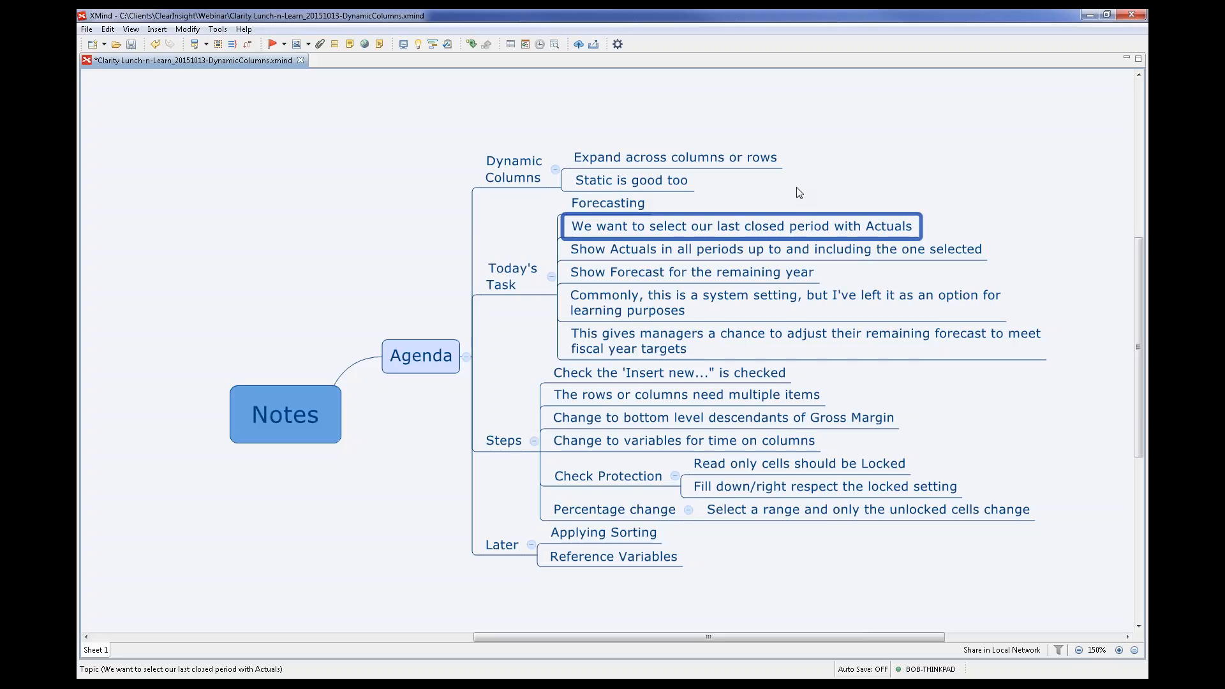
left_click(709, 258)
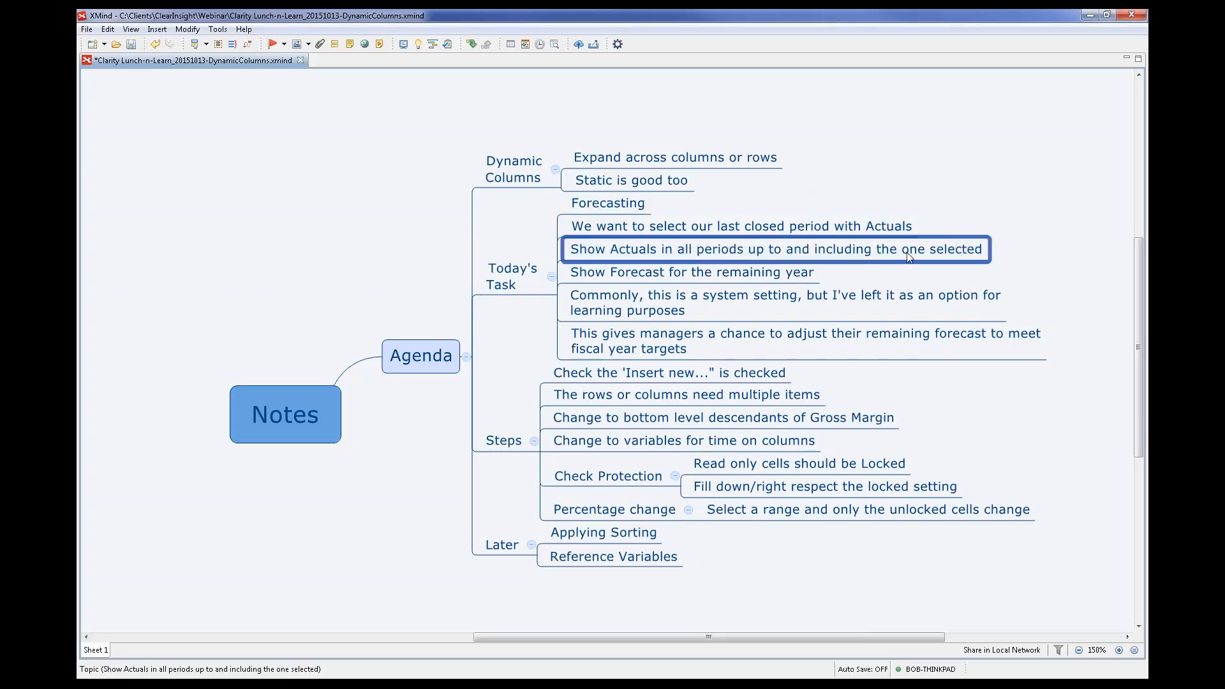
left_click(660, 278)
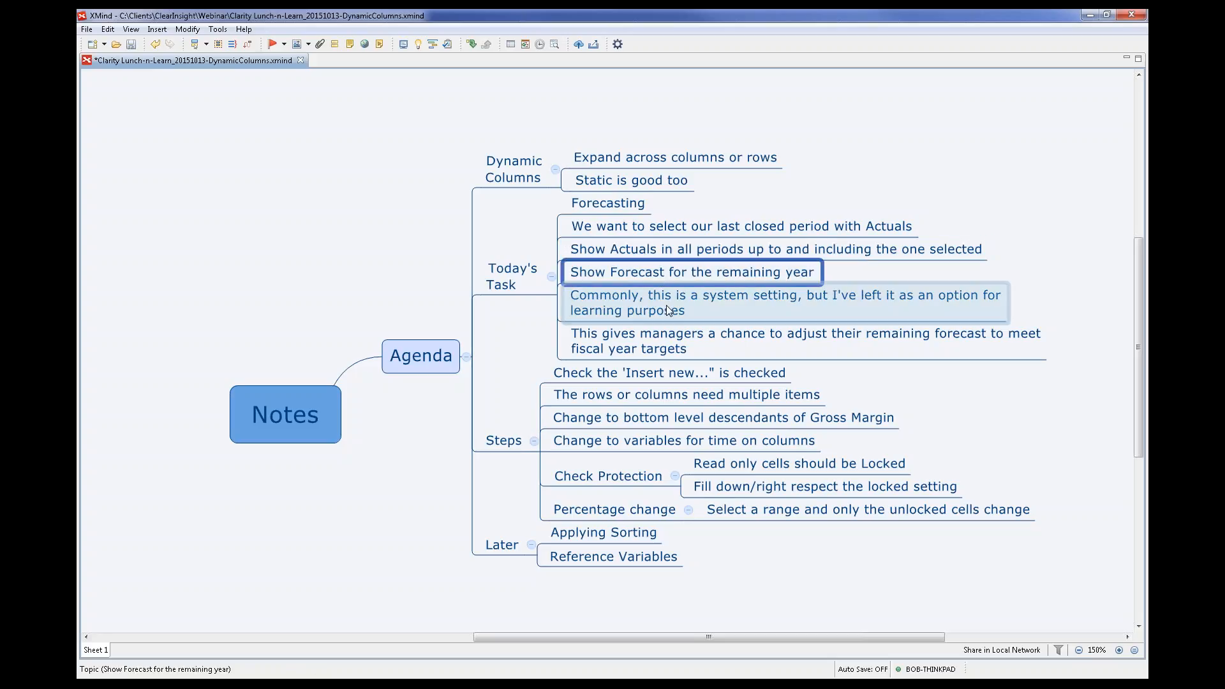
left_click(666, 305)
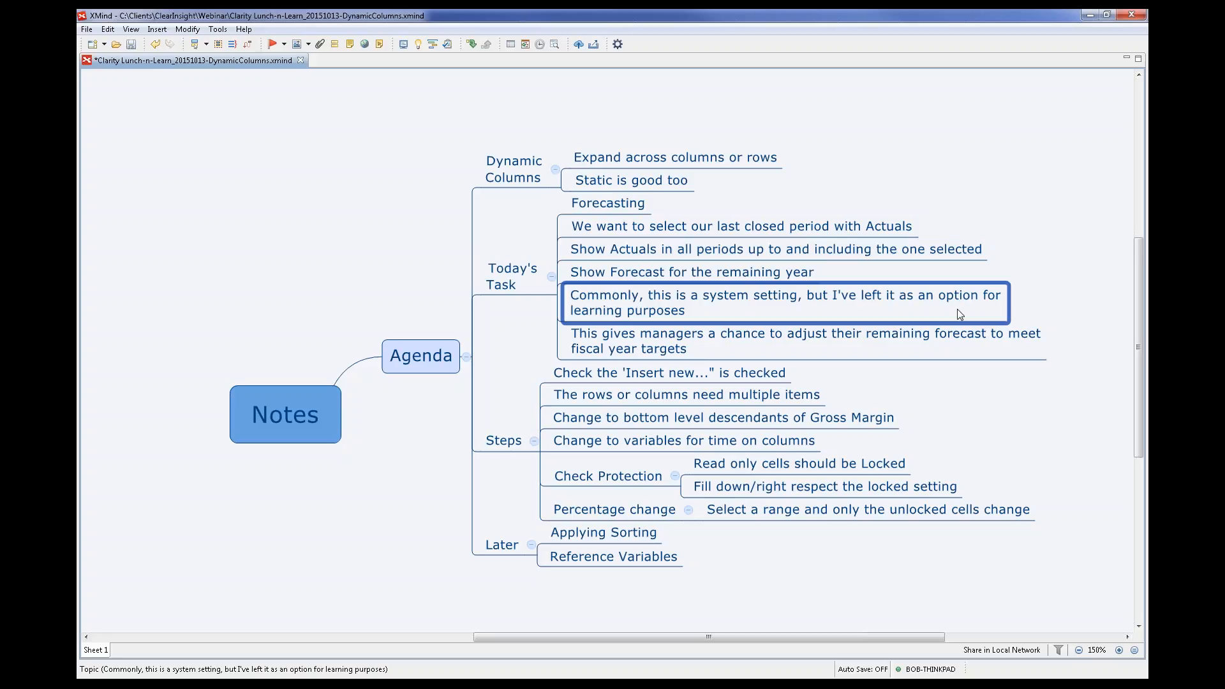
left_click(723, 348)
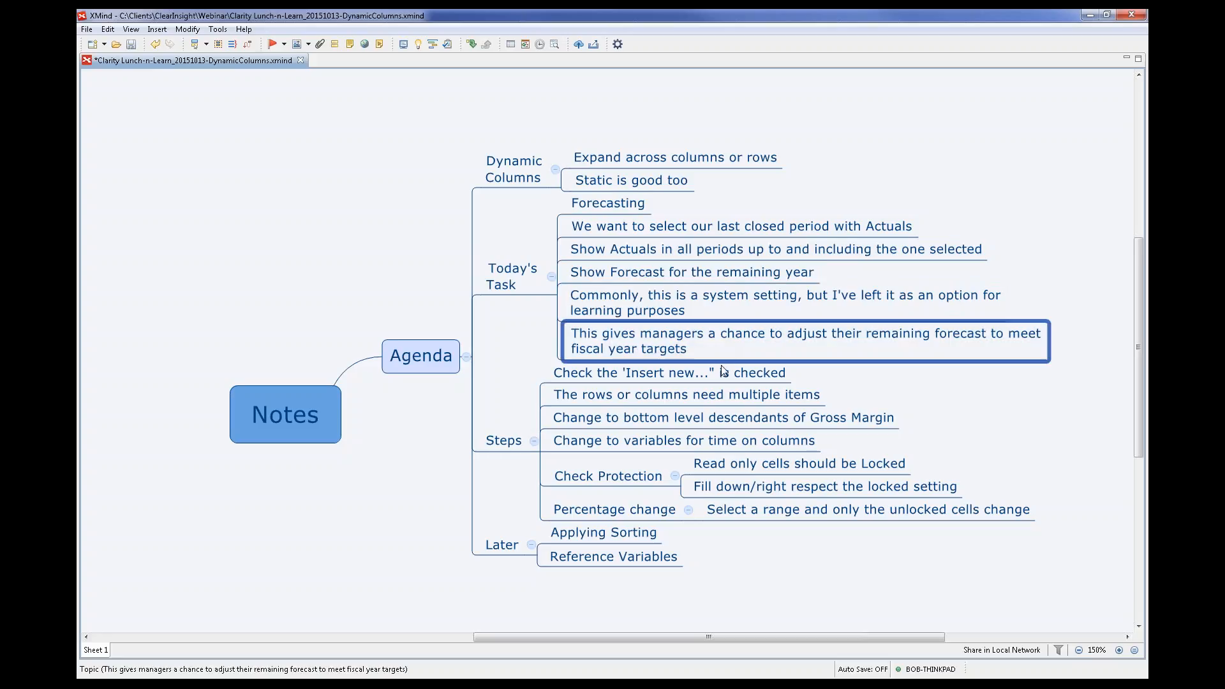
- Review the topics under Steps in the mind map, from the 'Insert new...' check through cell protection and percentage change
left_click(503, 444)
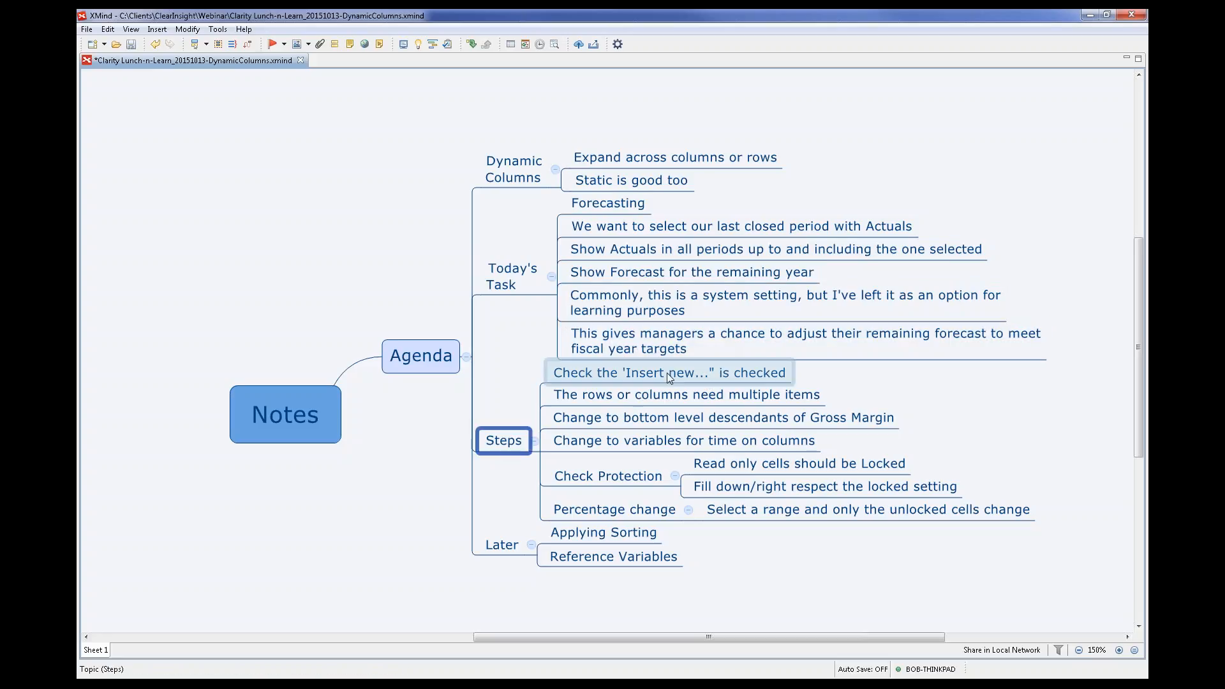
left_click(668, 375)
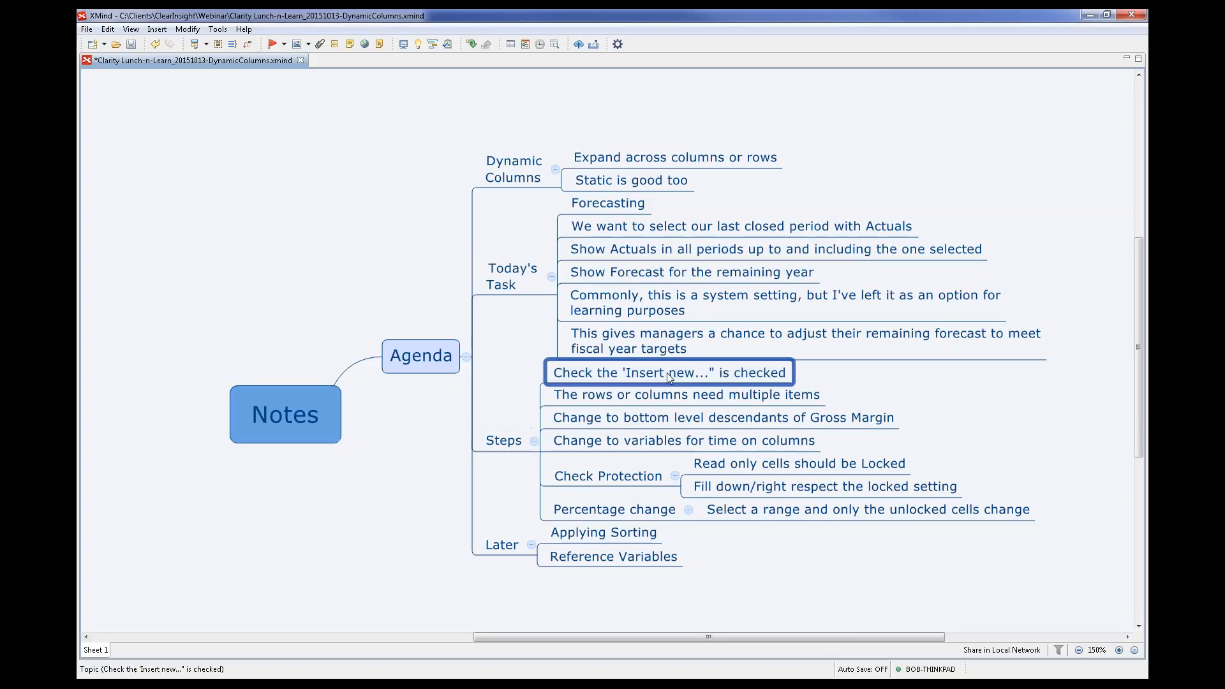
left_click(721, 394)
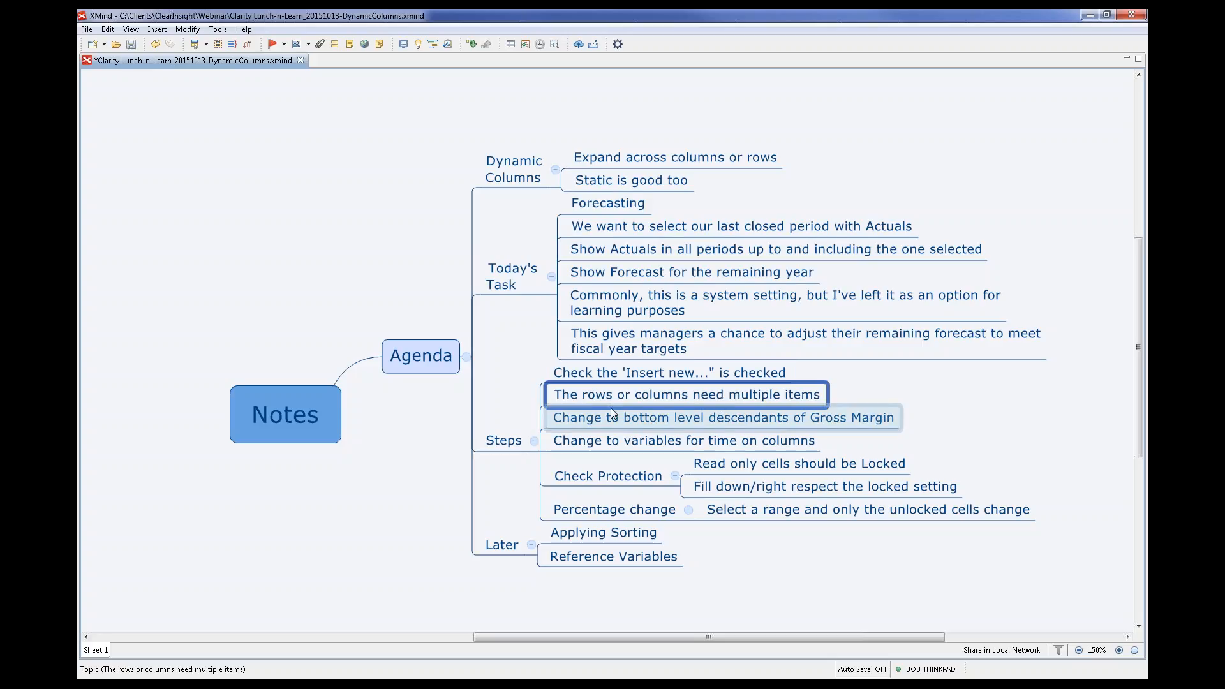
left_click(737, 424)
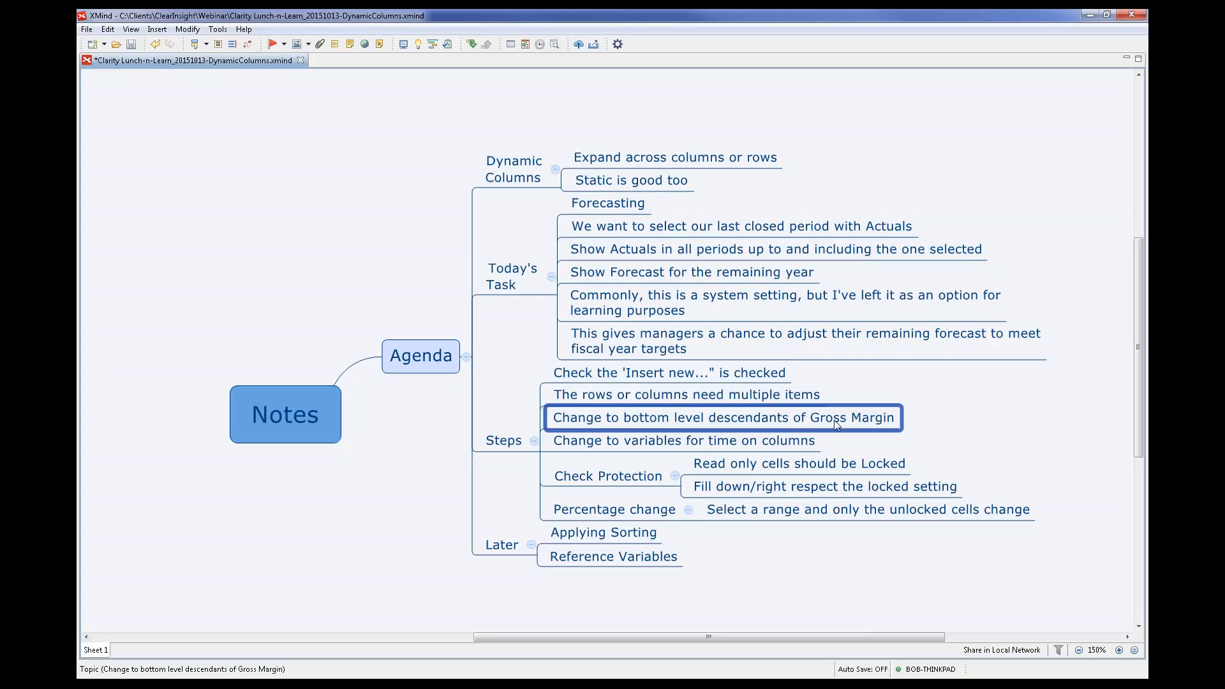
left_click(683, 448)
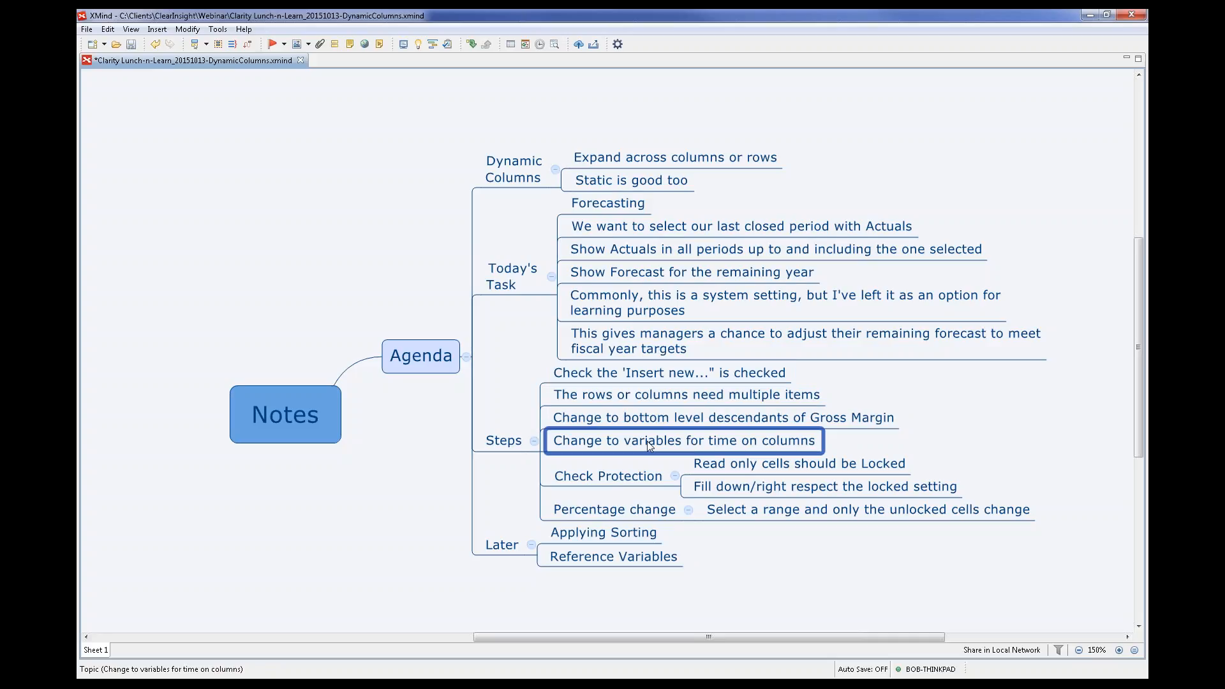
left_click(632, 473)
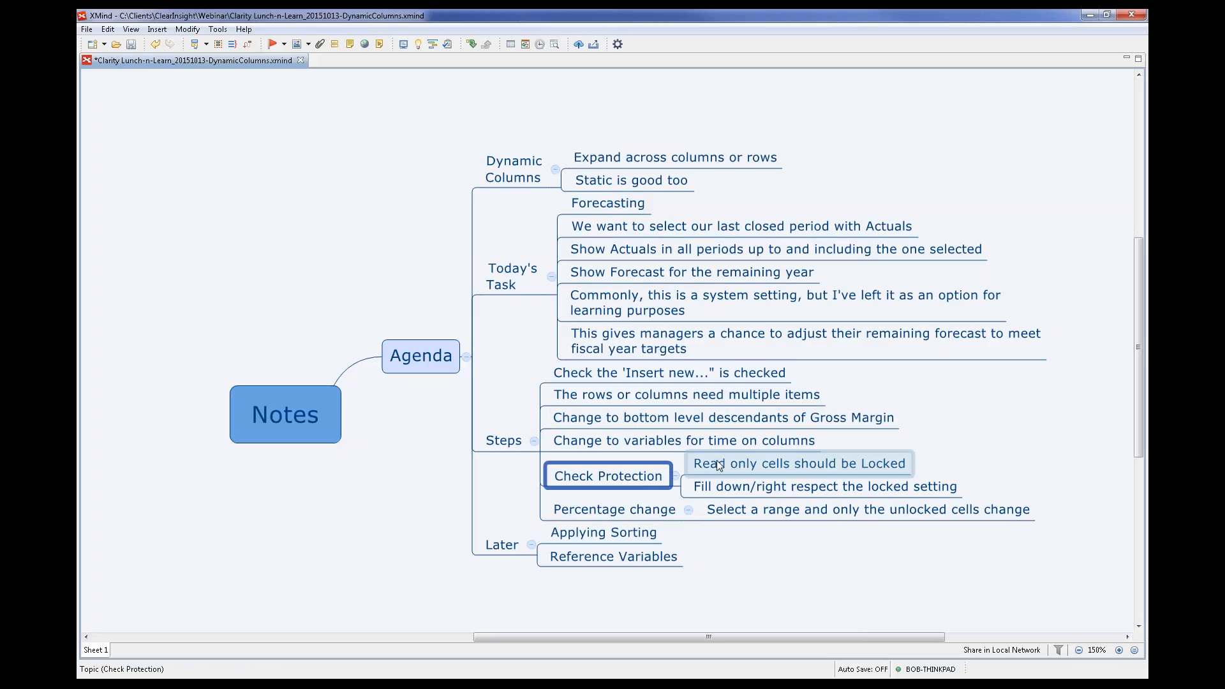
left_click(746, 470)
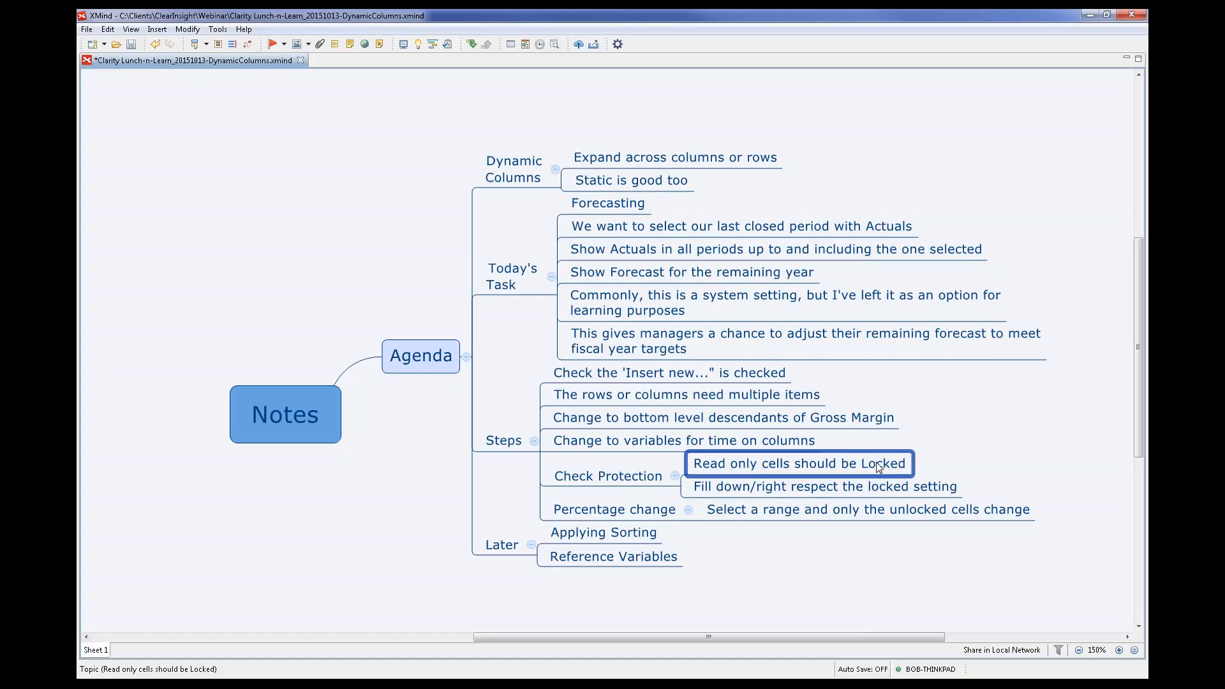
left_click(739, 487)
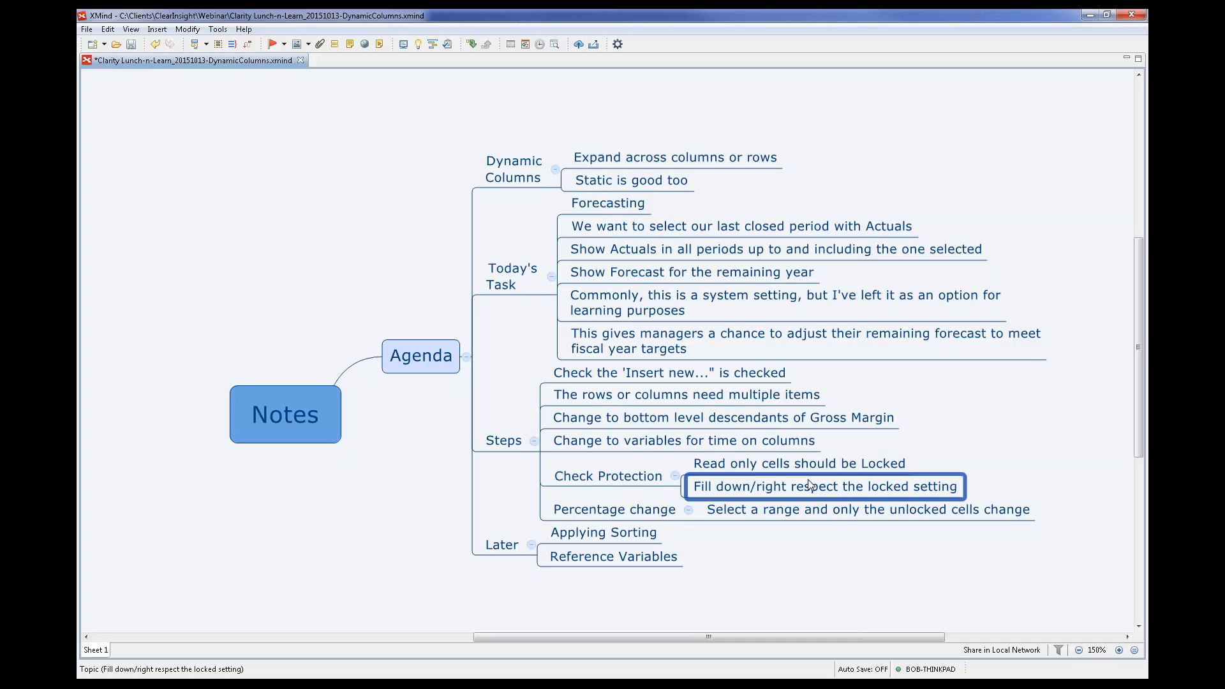
left_click(717, 510)
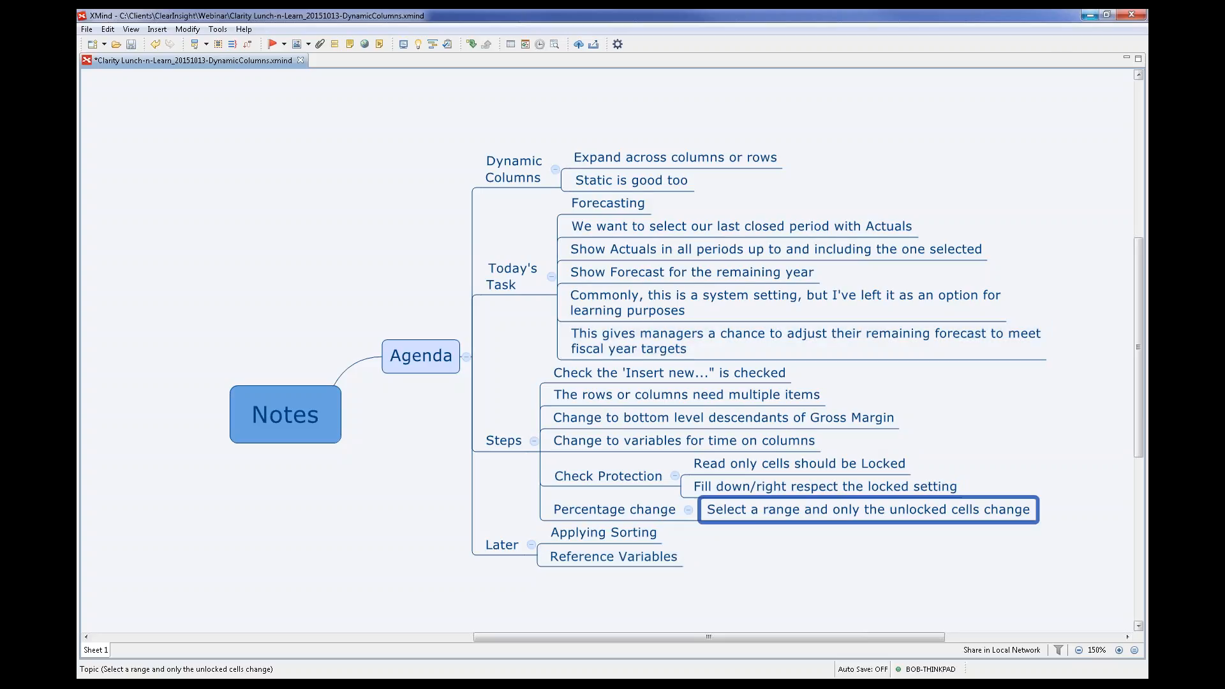
- Switch to Clarity 7 and reload the starting Dynamic Columns template with Jun as the Last Actuals Period
key("alt+Tab")
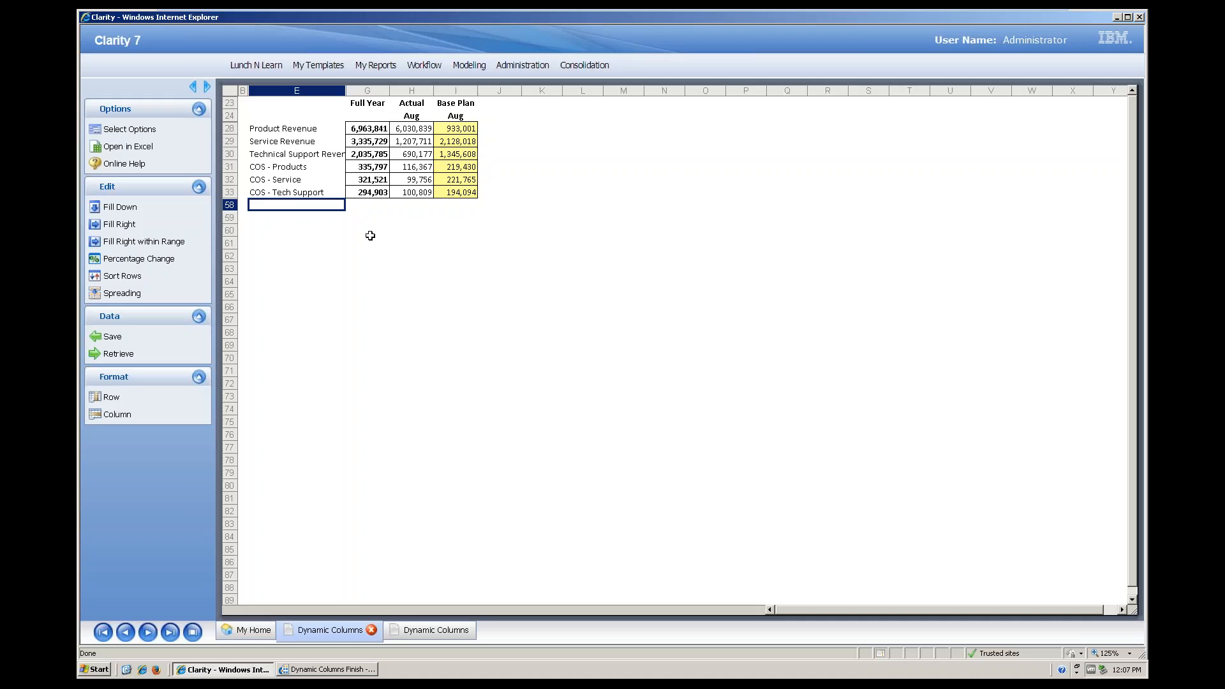
left_click(368, 231)
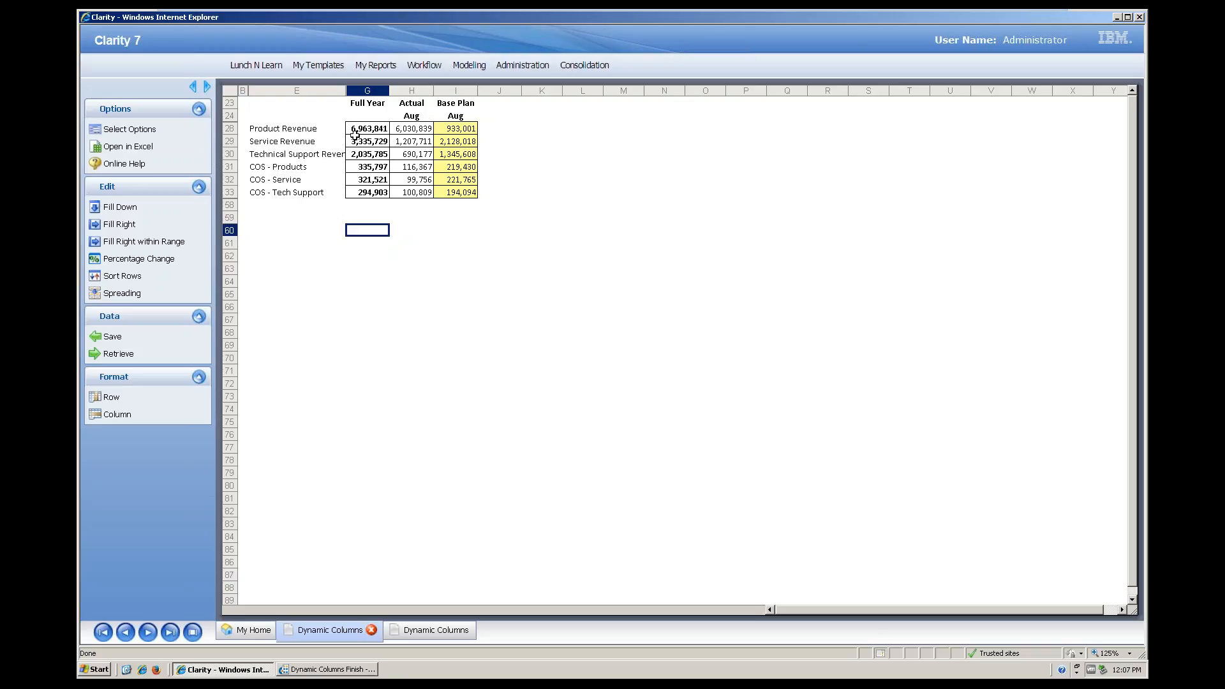
left_click(172, 130)
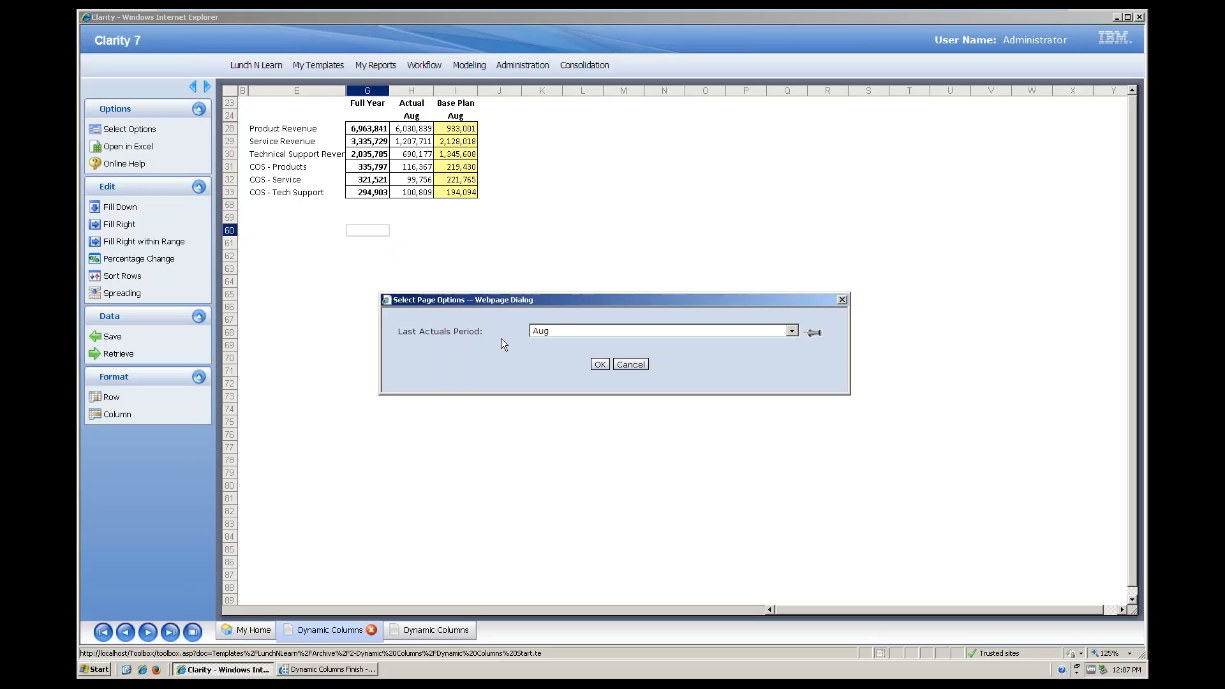
left_click(557, 331)
left_click(543, 392)
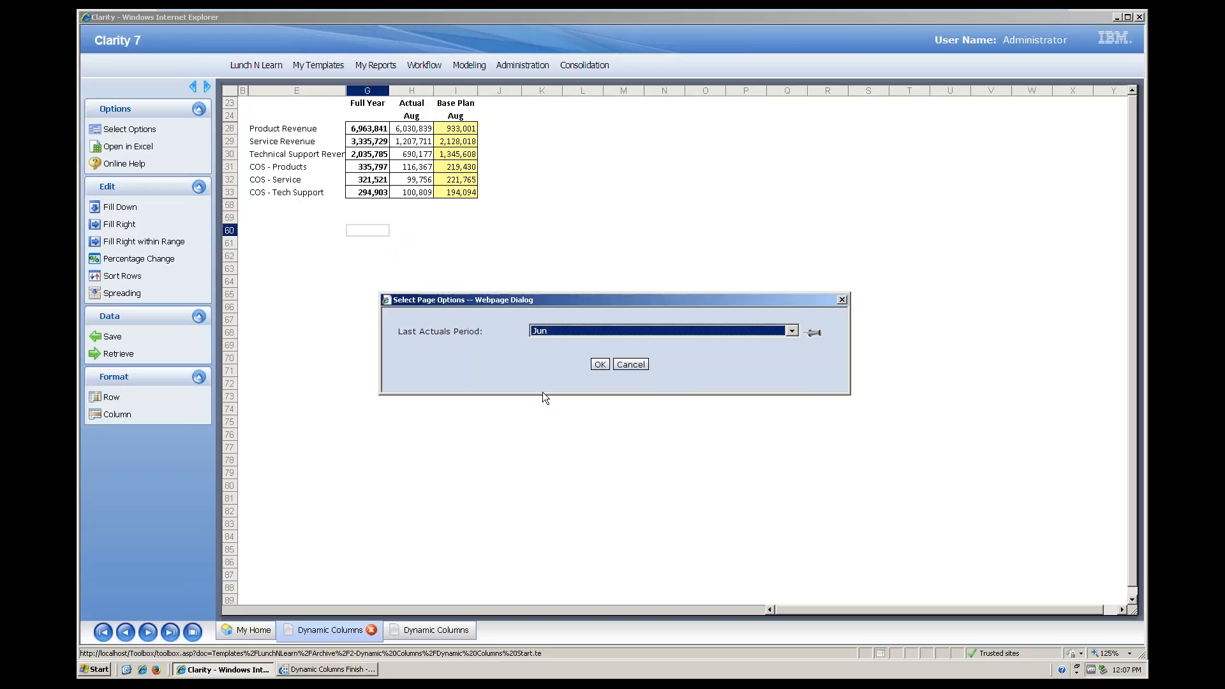
left_click(599, 365)
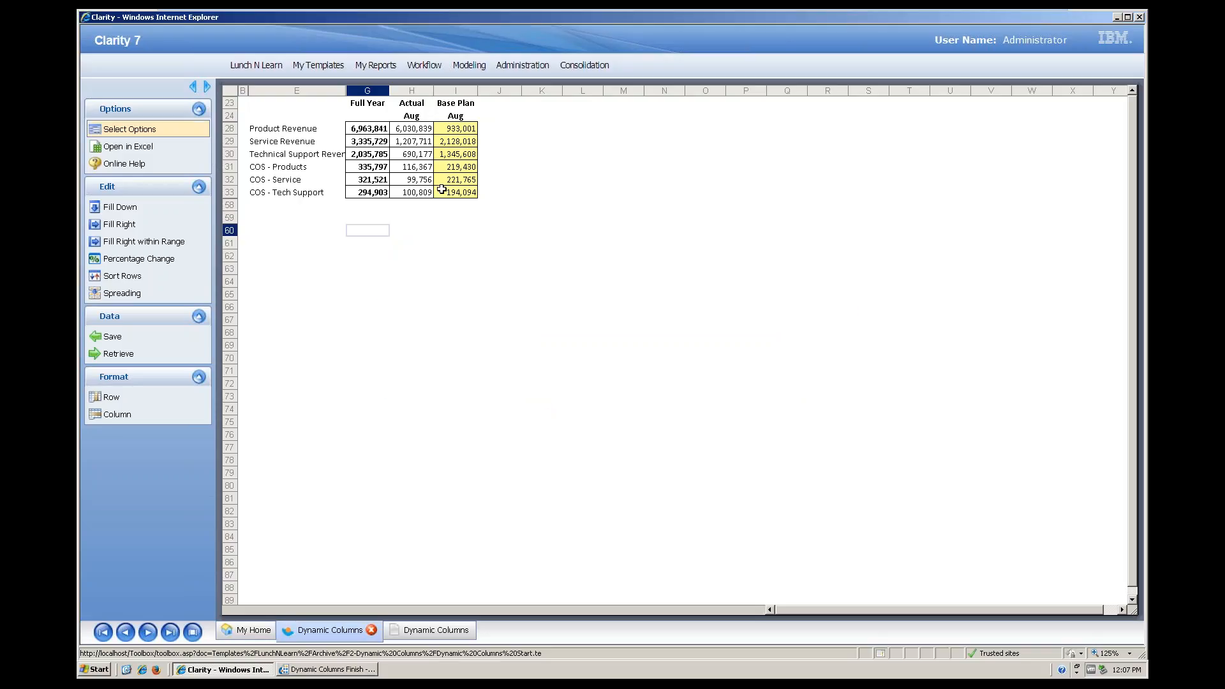
- Reload the starting Dynamic Columns template with Aug as the Last Actuals Period
left_click(128, 130)
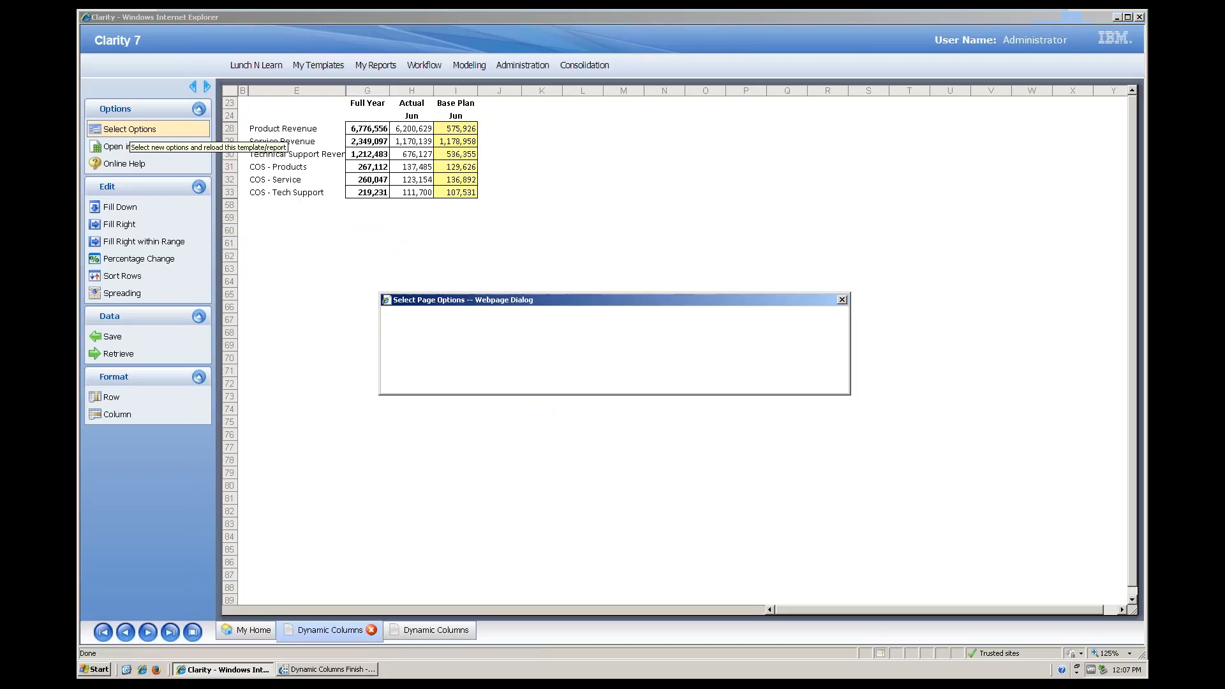
left_click(584, 331)
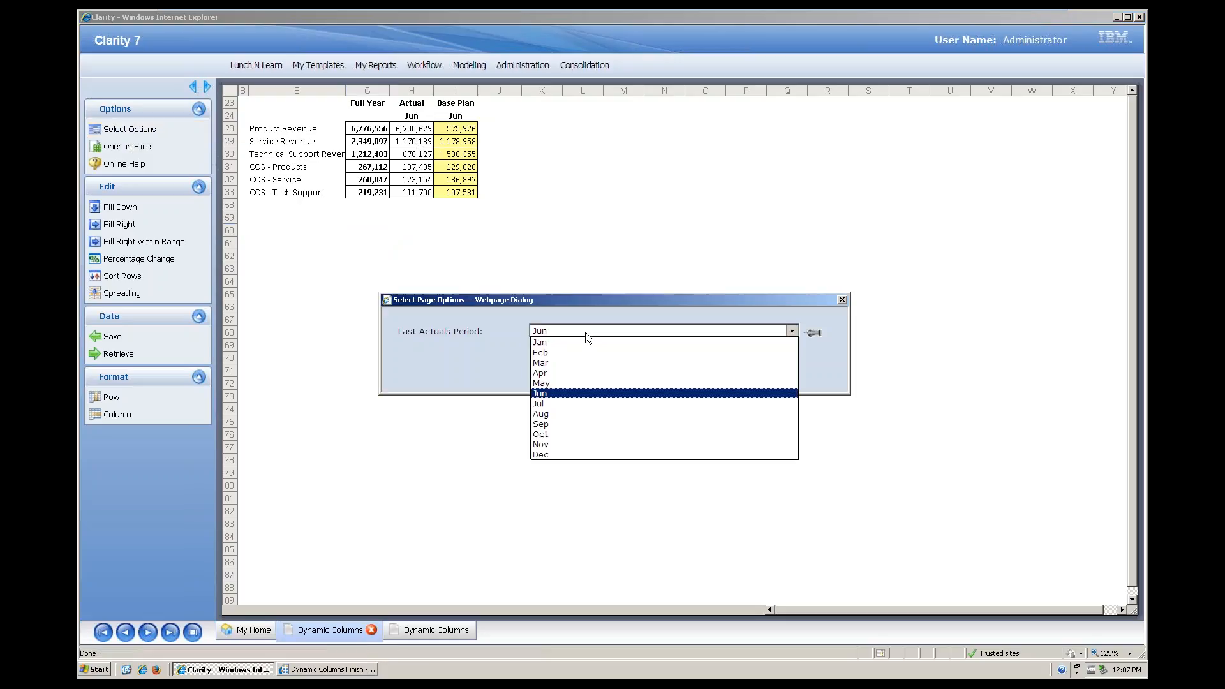
left_click(549, 412)
left_click(600, 364)
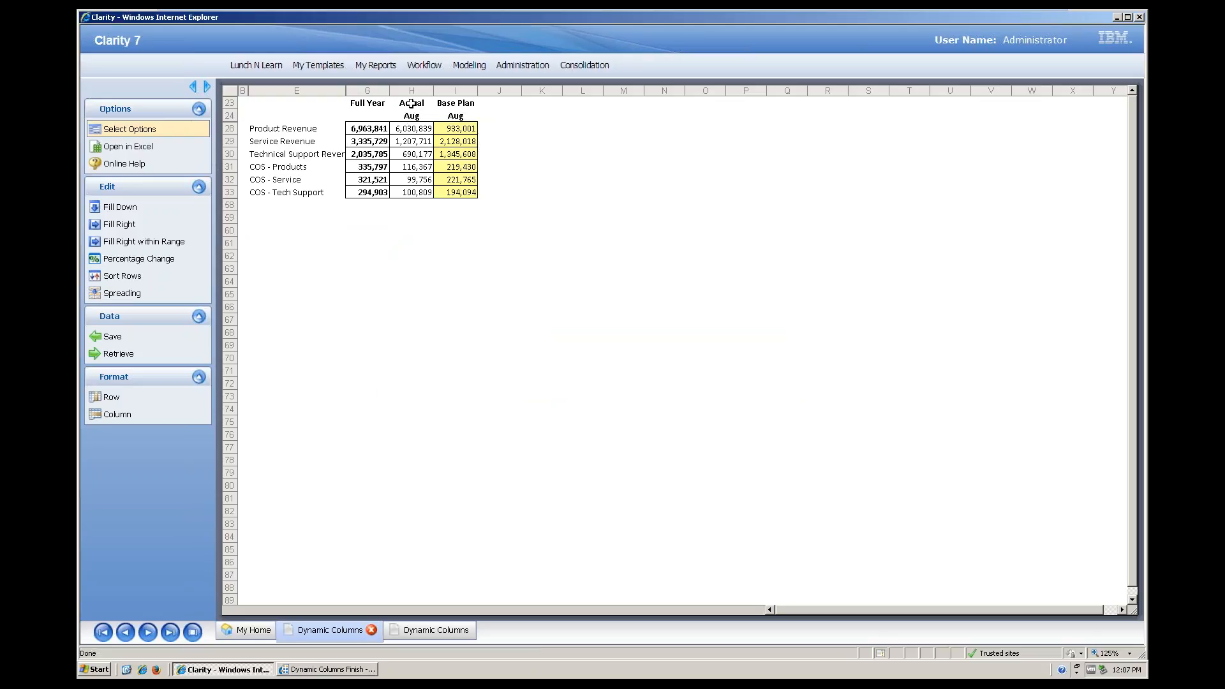
- Examine the Aug Actual and Base Plan columns and the empty area beside them where further periods would expand
left_click_drag(412, 105, 412, 192)
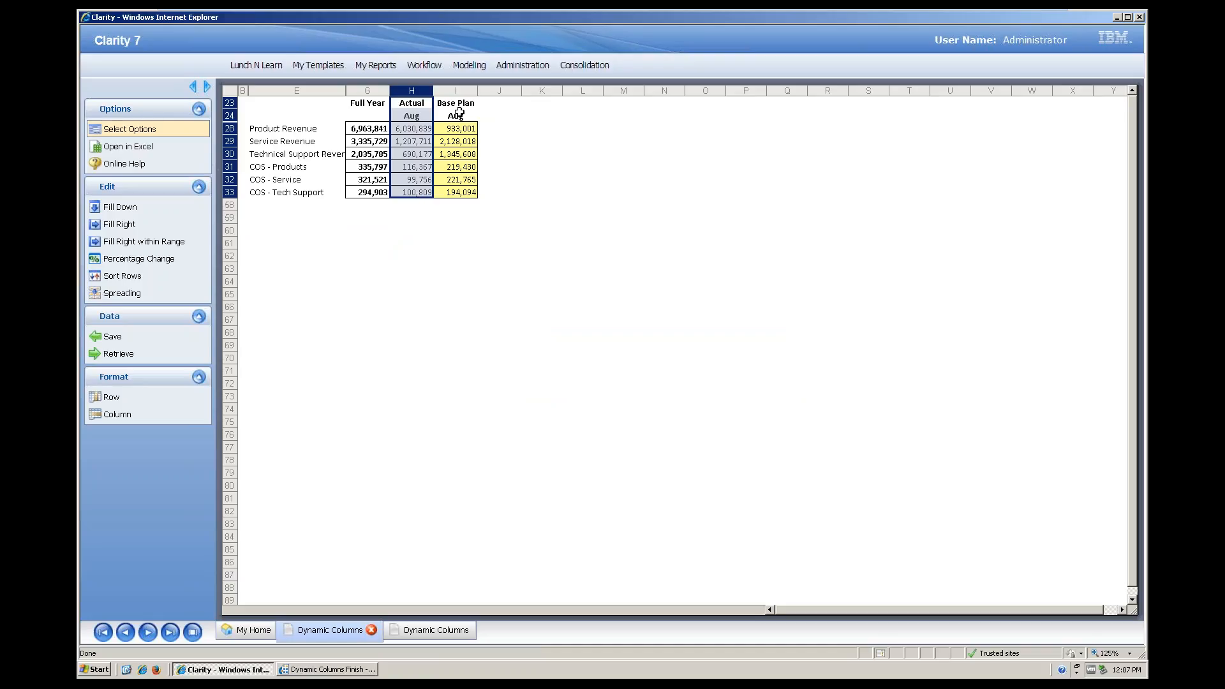
left_click_drag(456, 104, 456, 189)
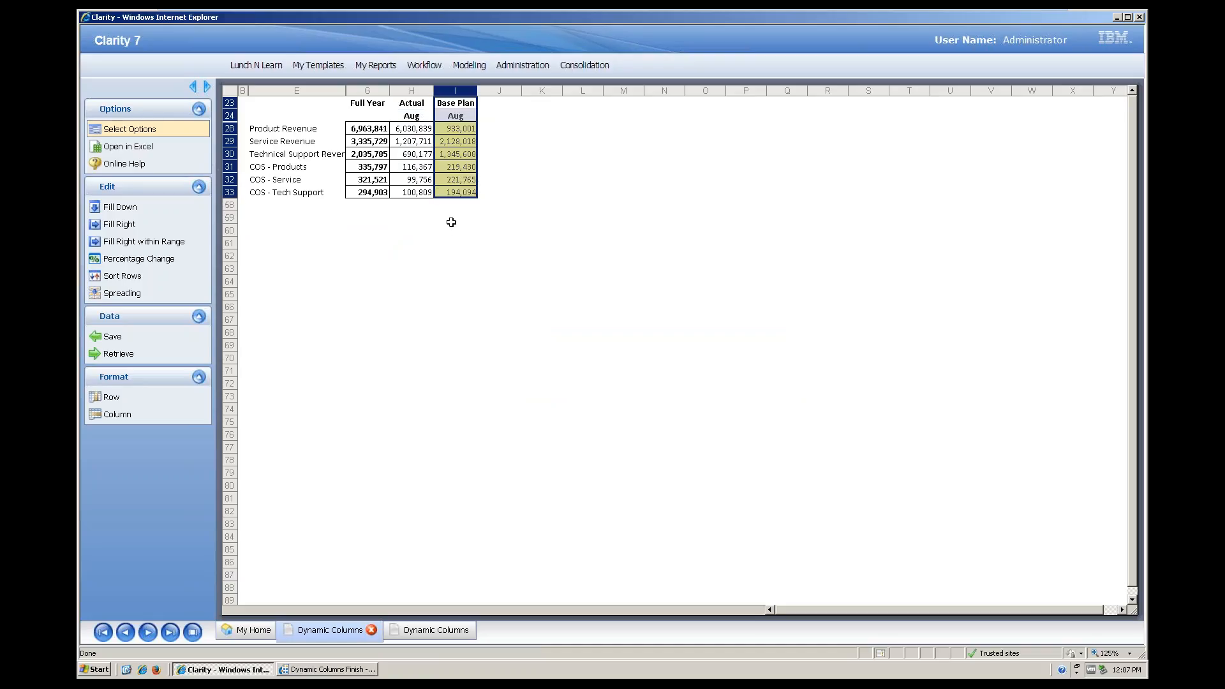
left_click(451, 218)
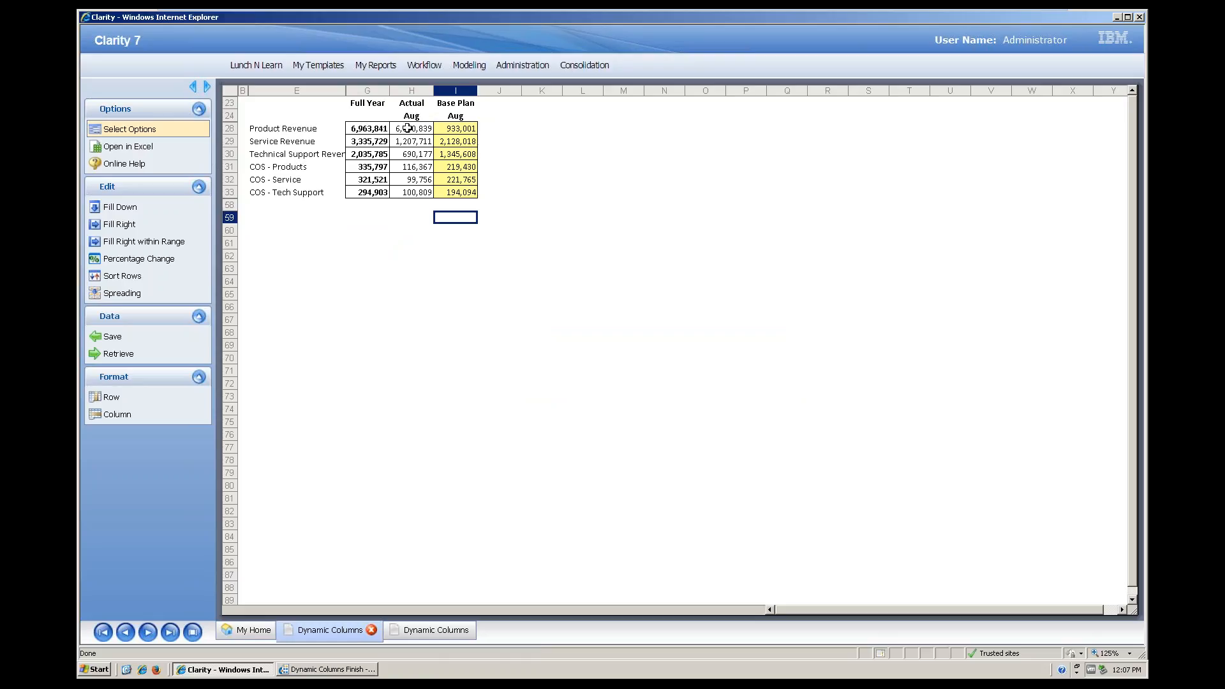
left_click_drag(407, 129, 902, 140)
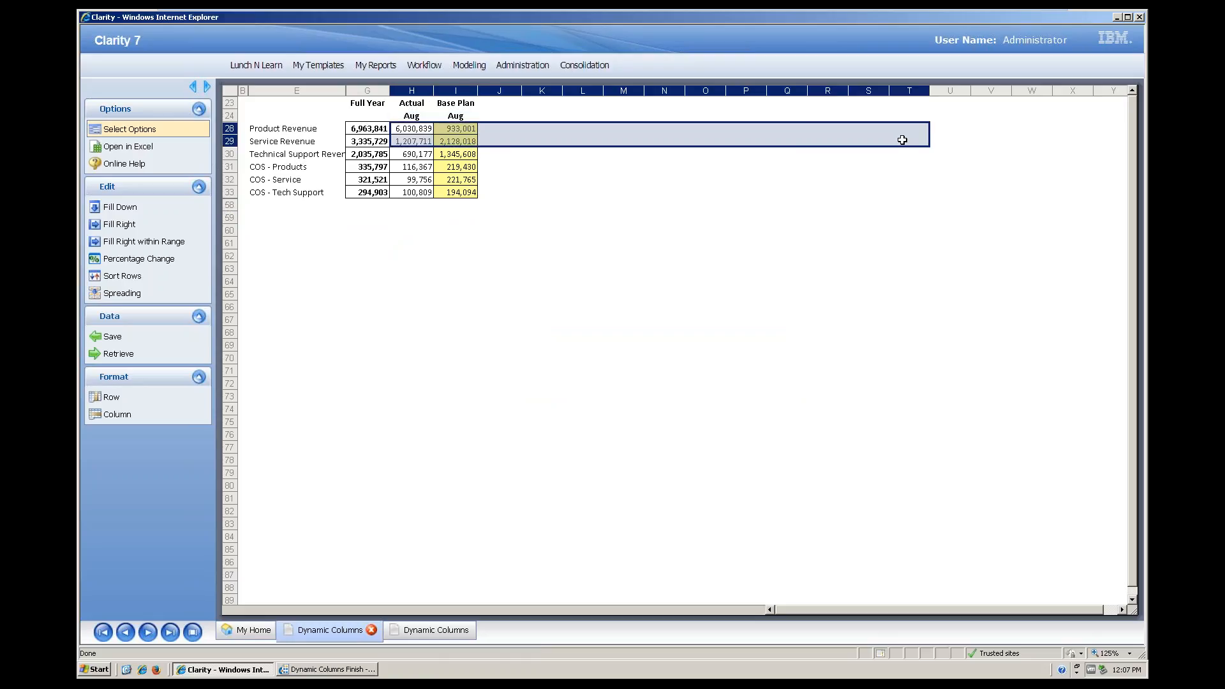
left_click(586, 205)
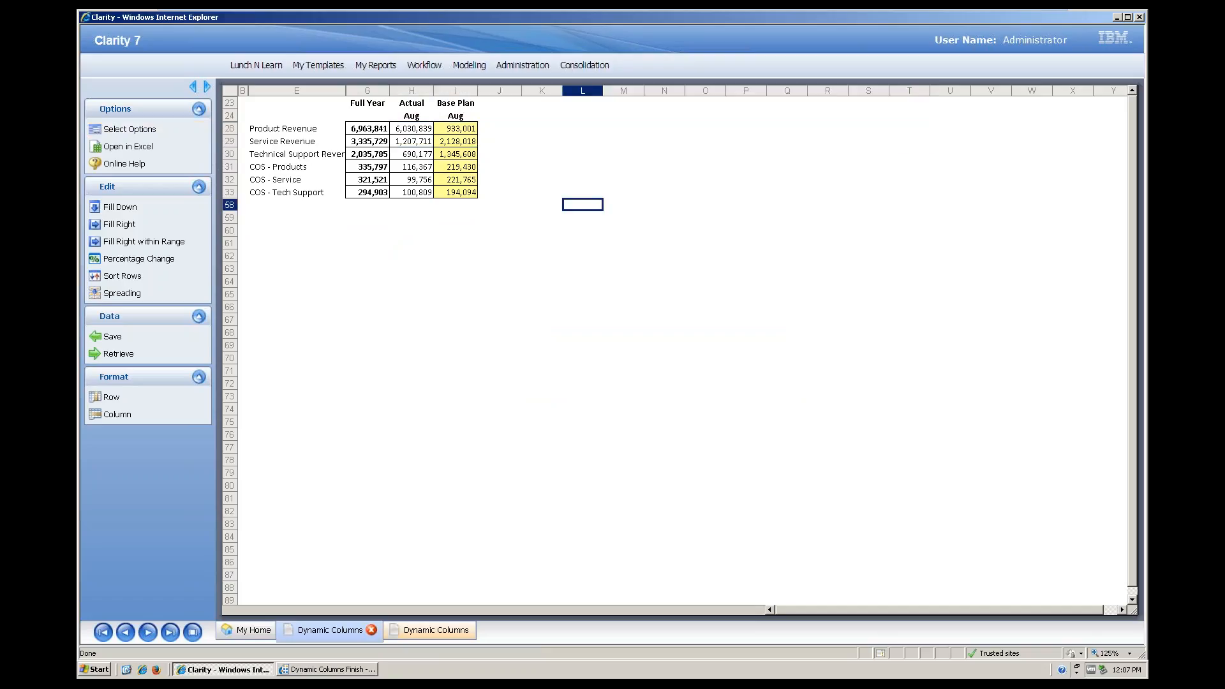
- Show the finished Dynamic Columns template with all twelve months and reload it with Jun as the Last Actuals Period
left_click(436, 630)
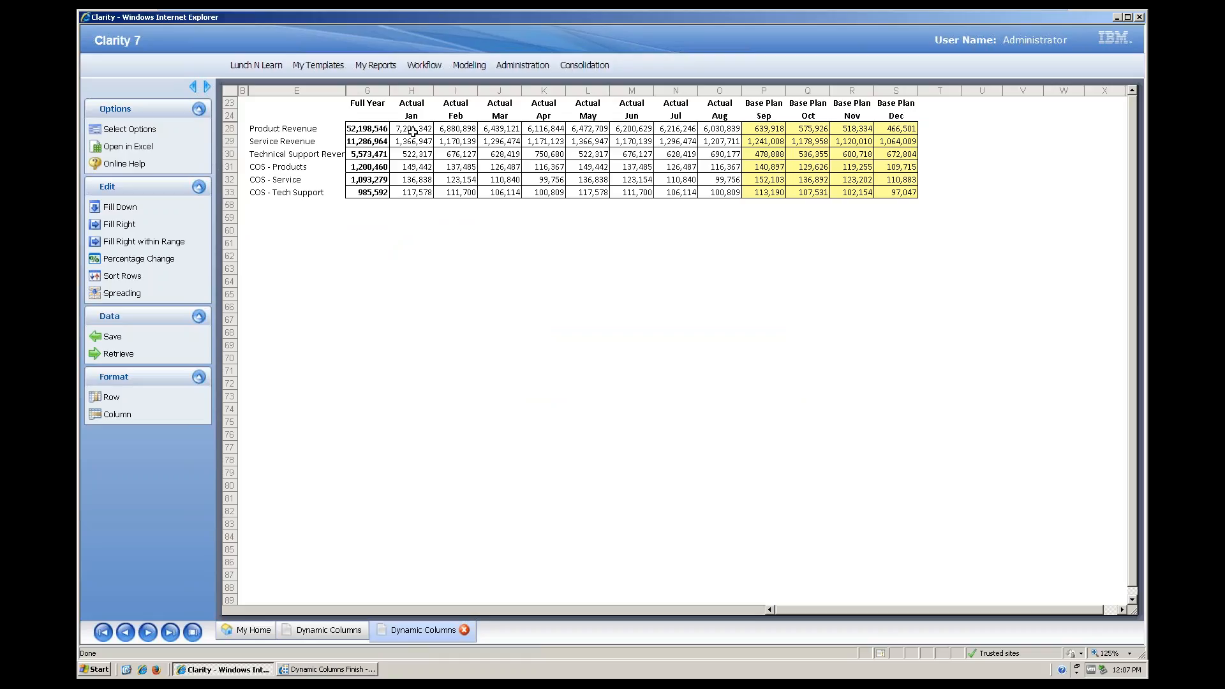
left_click(128, 129)
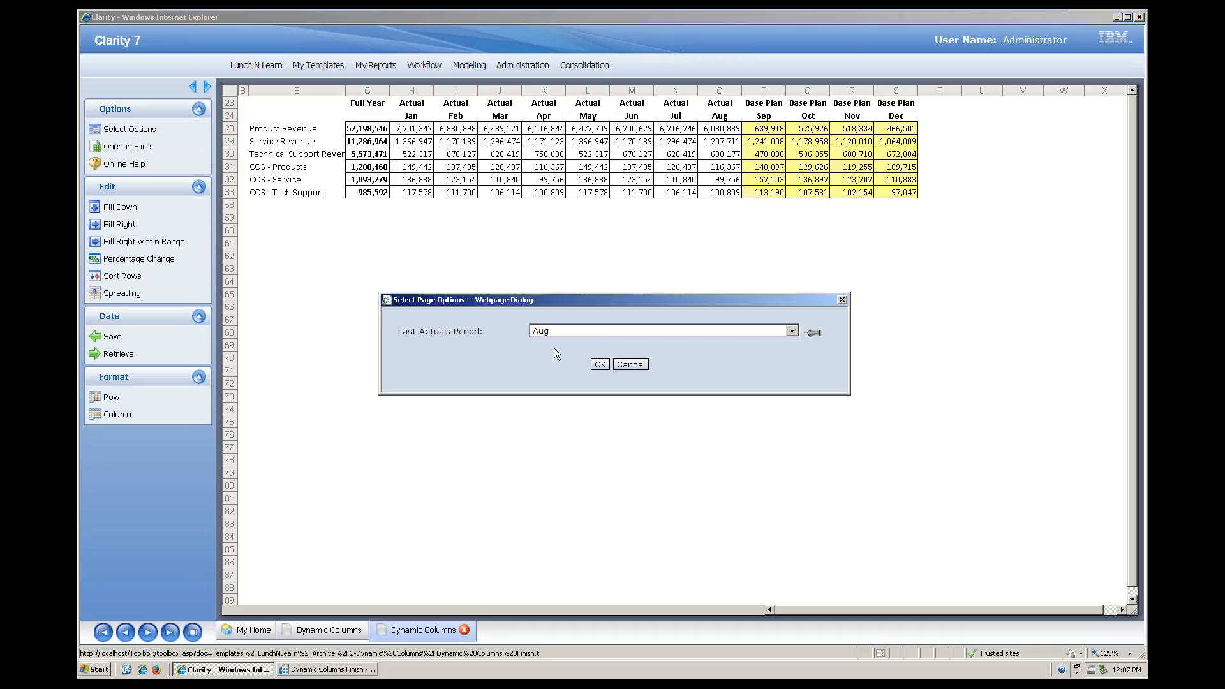
left_click(557, 332)
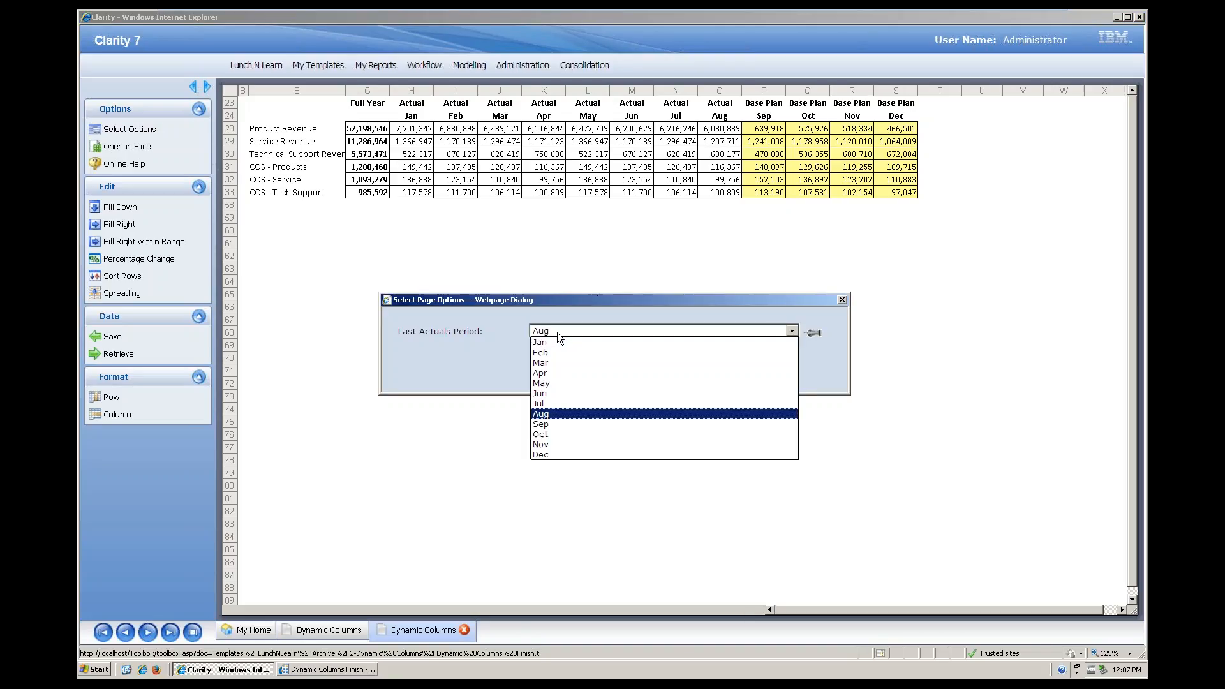
left_click(553, 393)
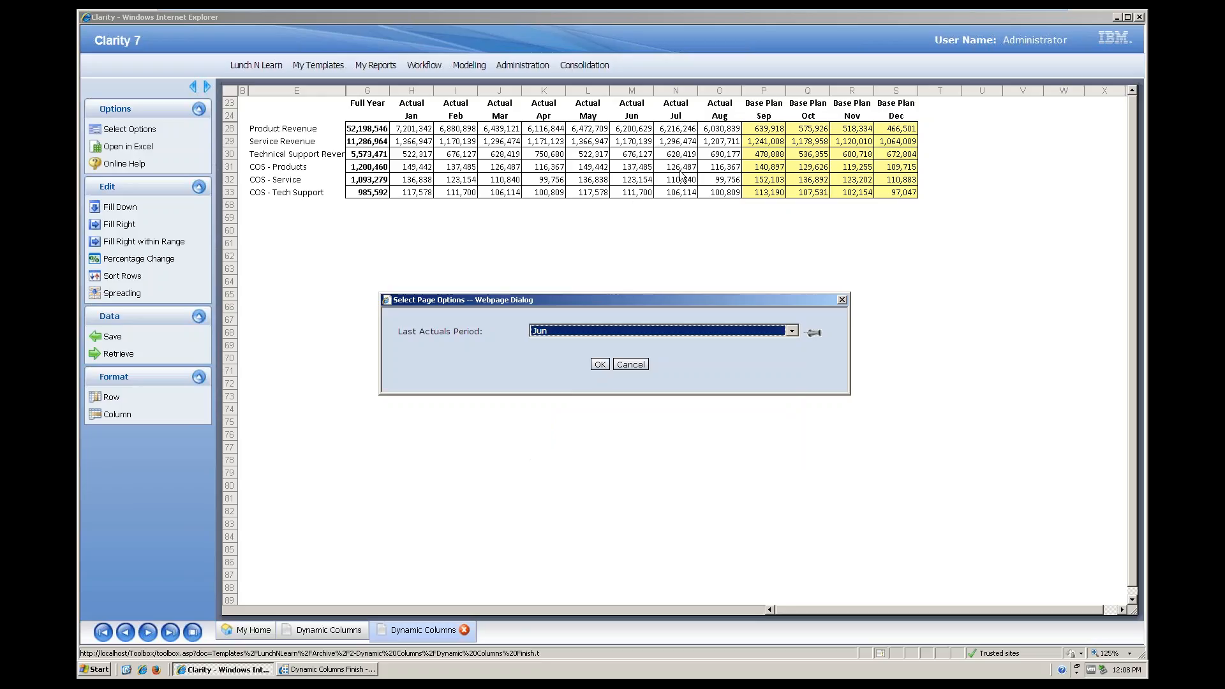
key("Tab")
key("Return")
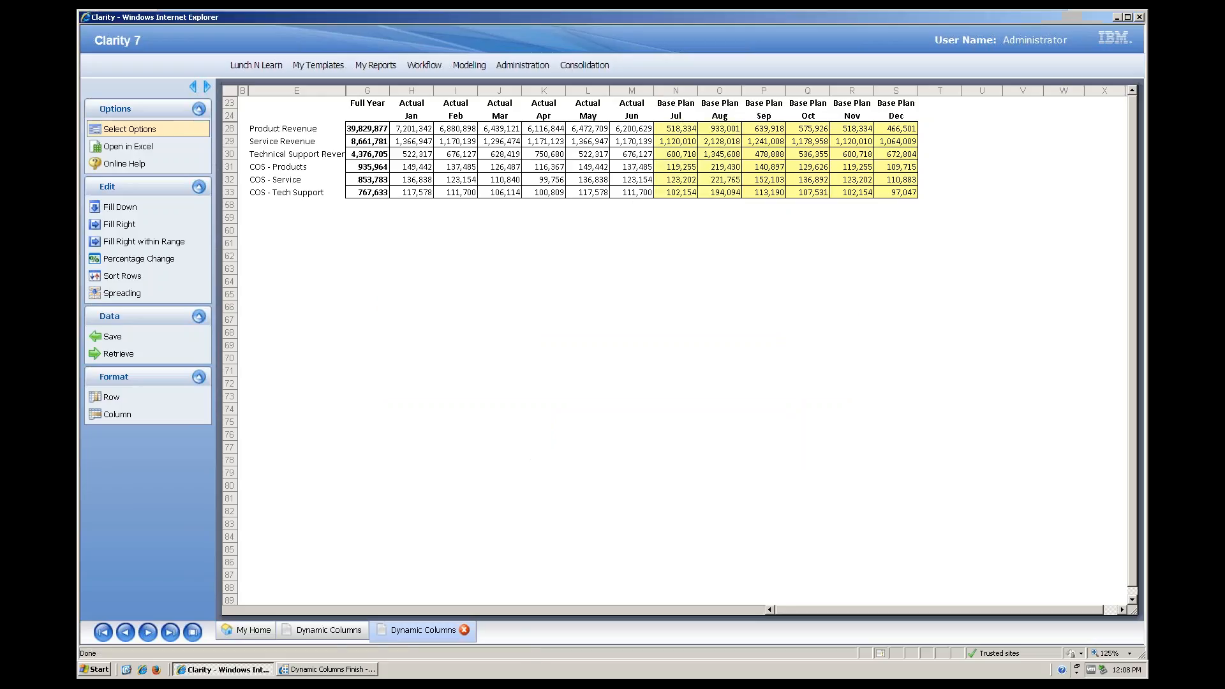
- Examine the editable Base Plan cells for Jul to Dec and the Actual cells for the preceding months in the finished template
left_click_drag(670, 129, 676, 154)
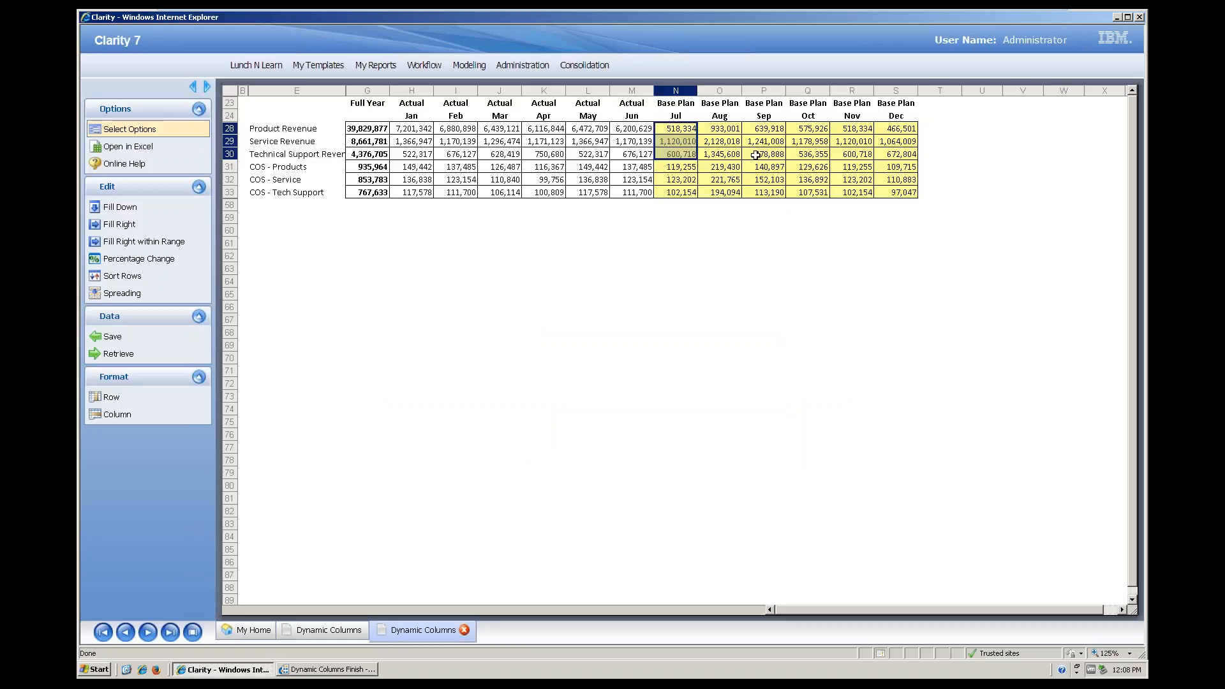
left_click_drag(755, 155, 906, 188)
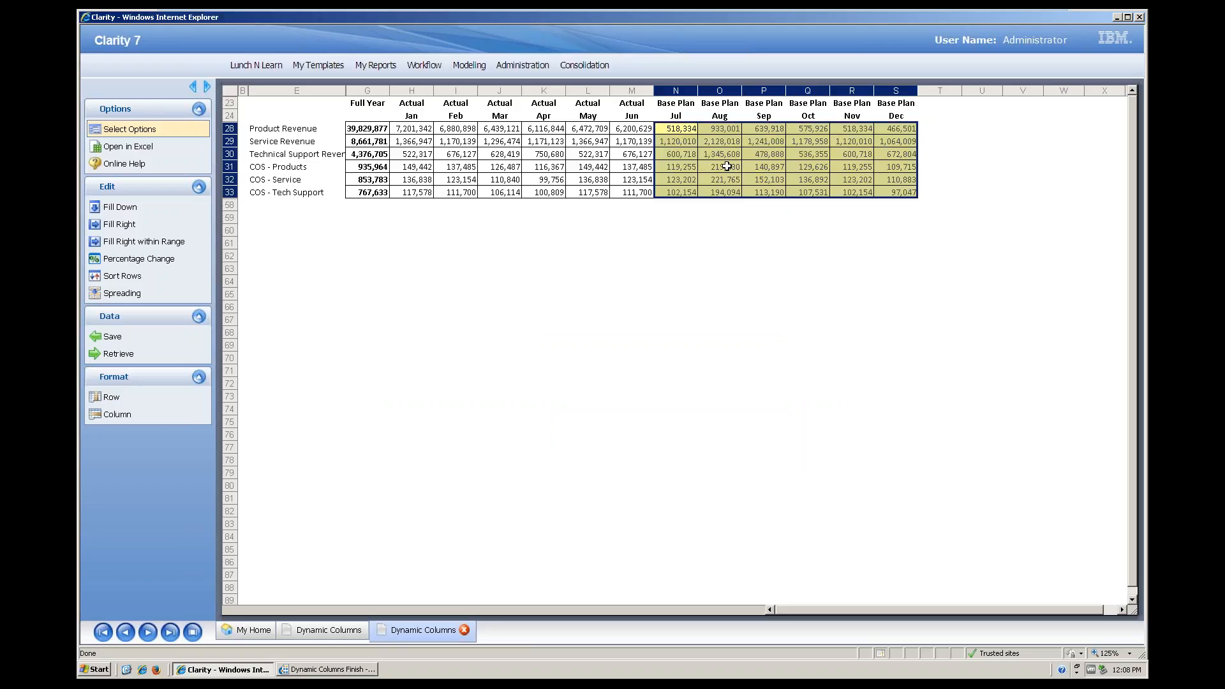
left_click_drag(390, 134, 613, 197)
left_click(576, 168)
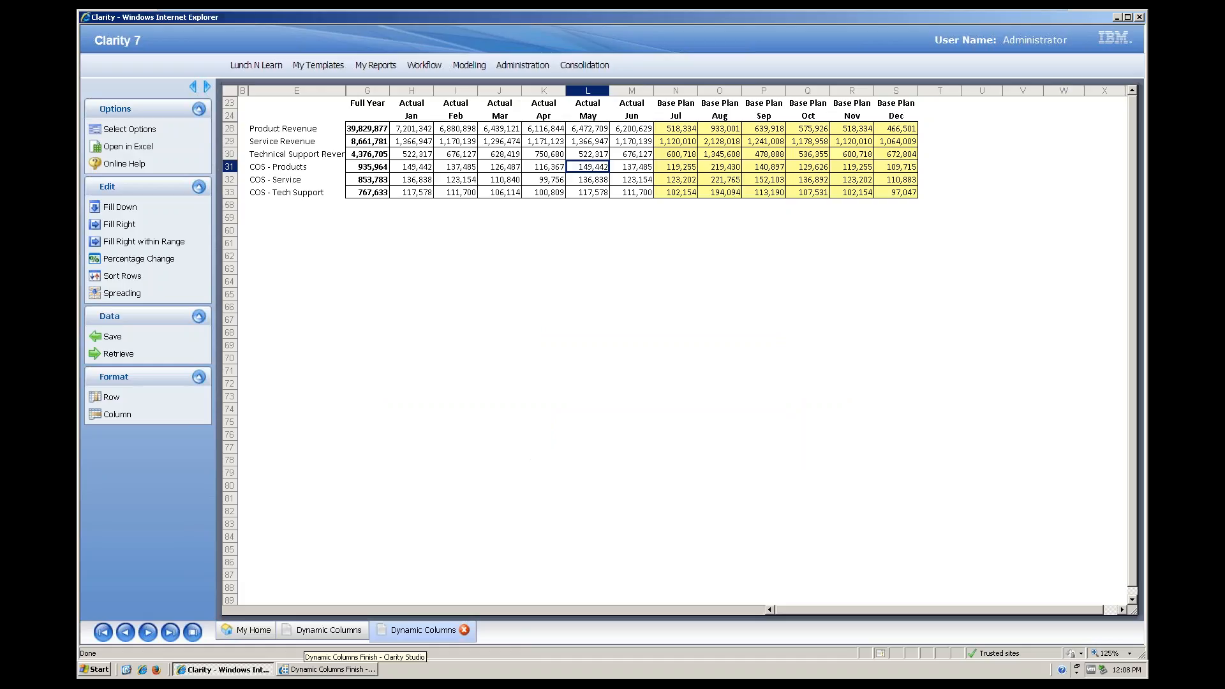
- Switch to Clarity Studio, consult the XMind steps notes, and review the automatic insert and delete settings of ColumnRangeBudget and ColumnRangeActual
left_click(327, 669)
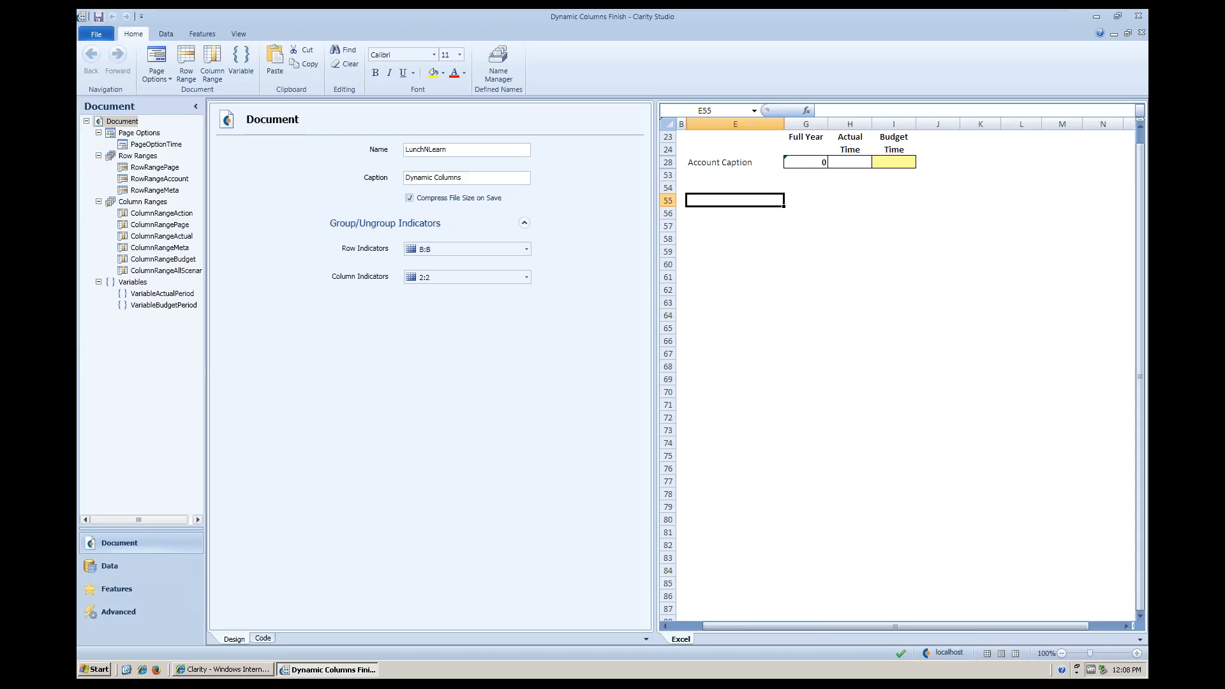
key("alt+Tab")
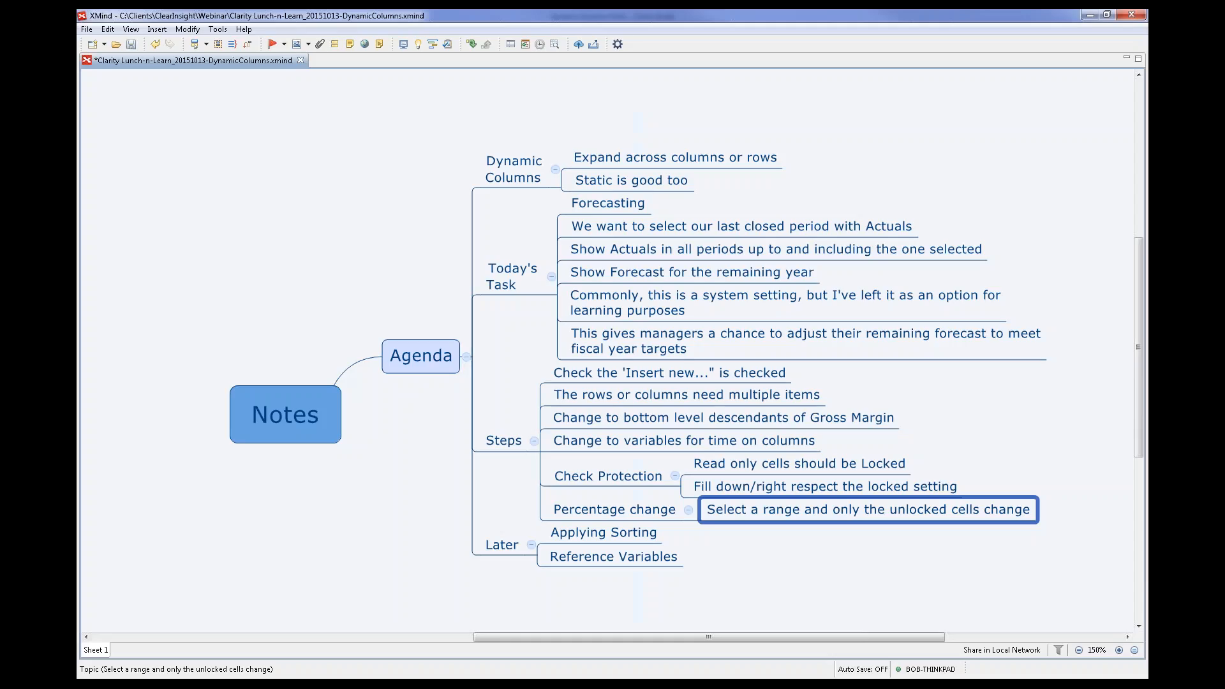
key("alt+Tab")
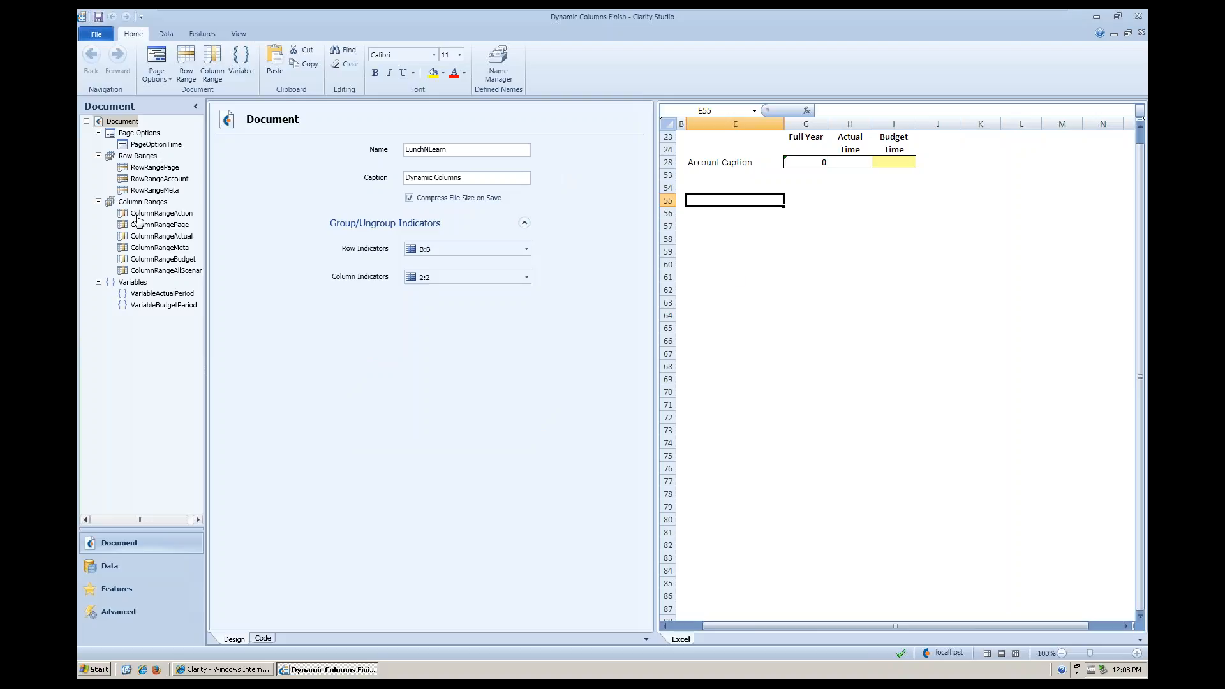
left_click(144, 260)
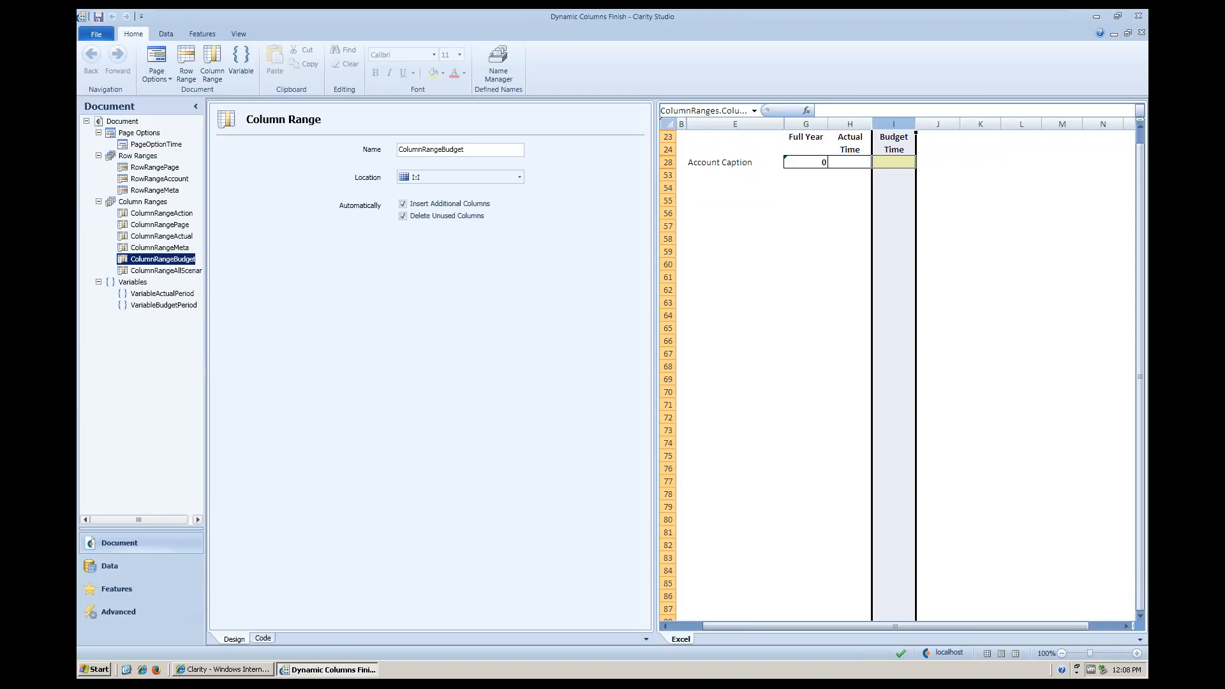
left_click(149, 236)
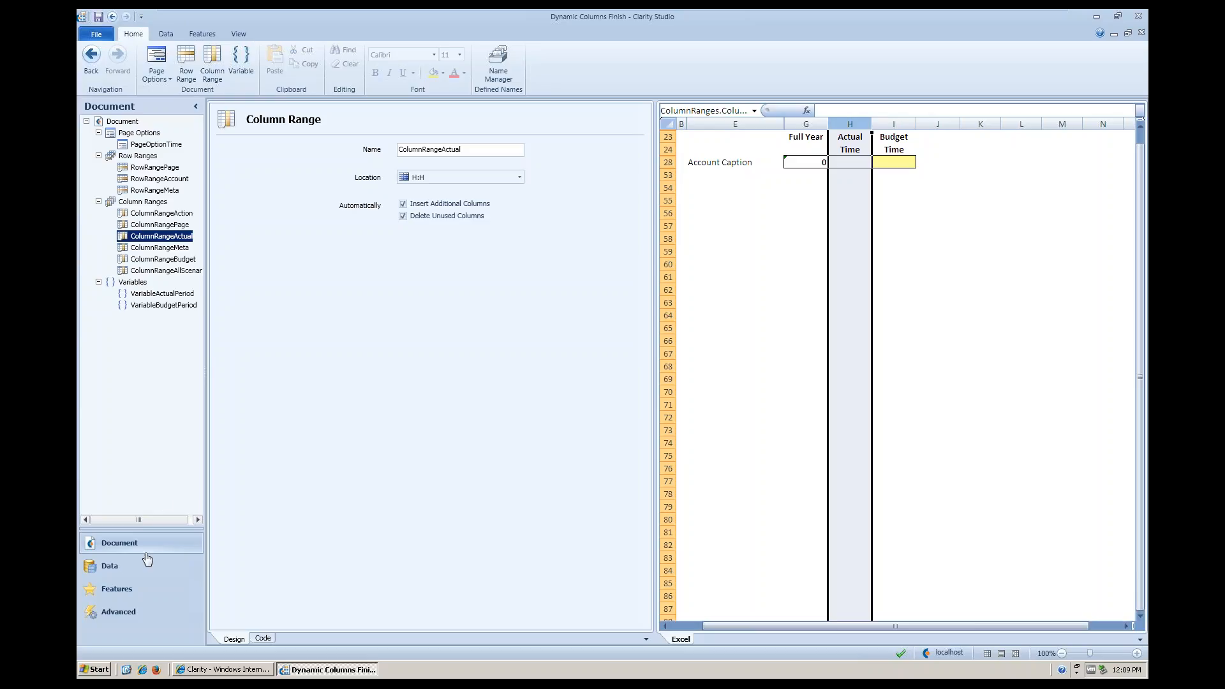
- Review the OlapDataMapDemo page filters and the scenario and time members of the GroupActual and GroupBudget column groups
left_click(114, 565)
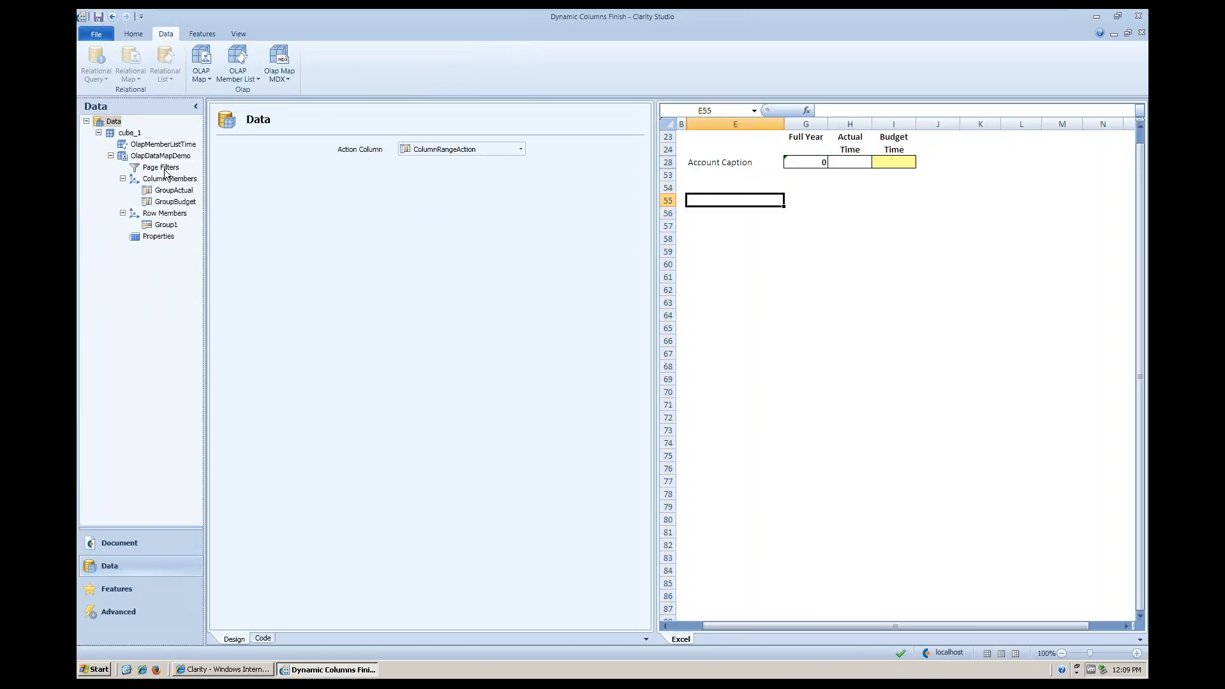
left_click(162, 168)
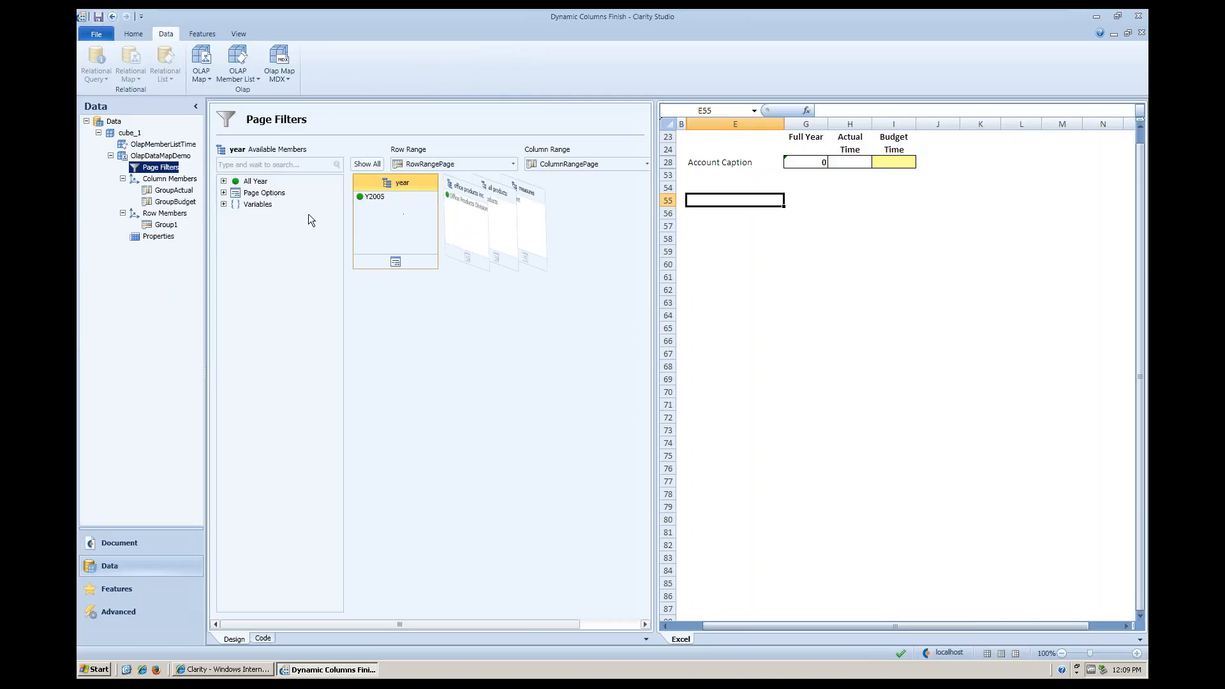
left_click(180, 192)
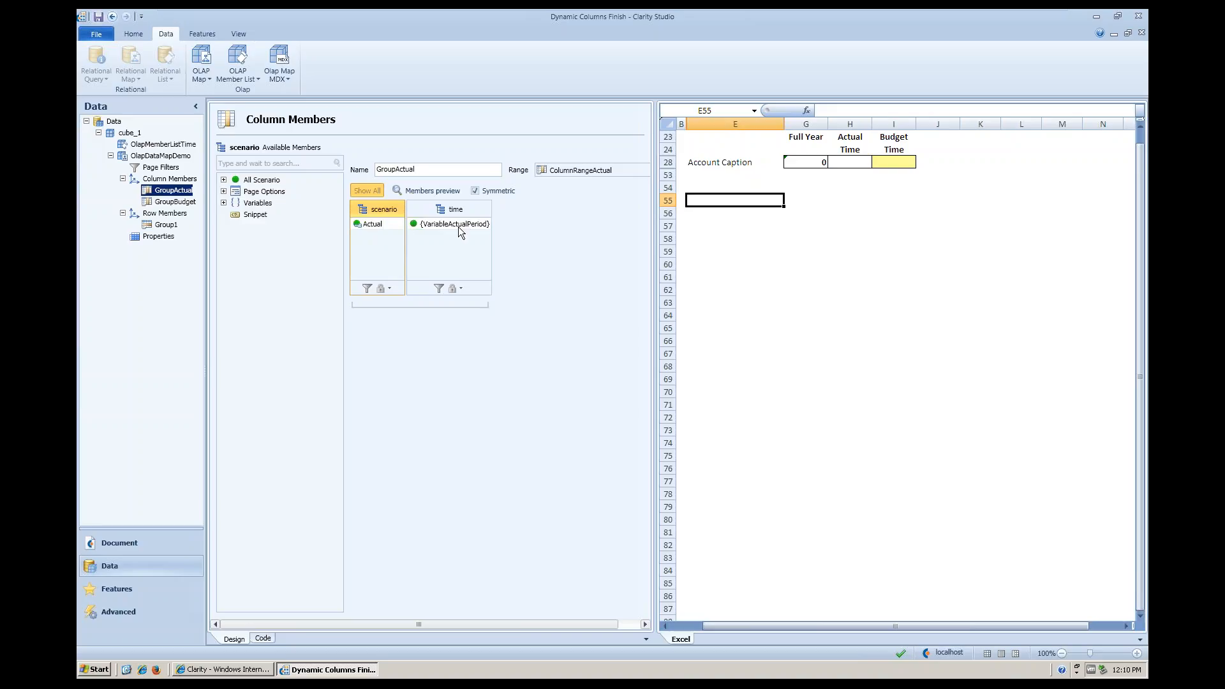
left_click(168, 203)
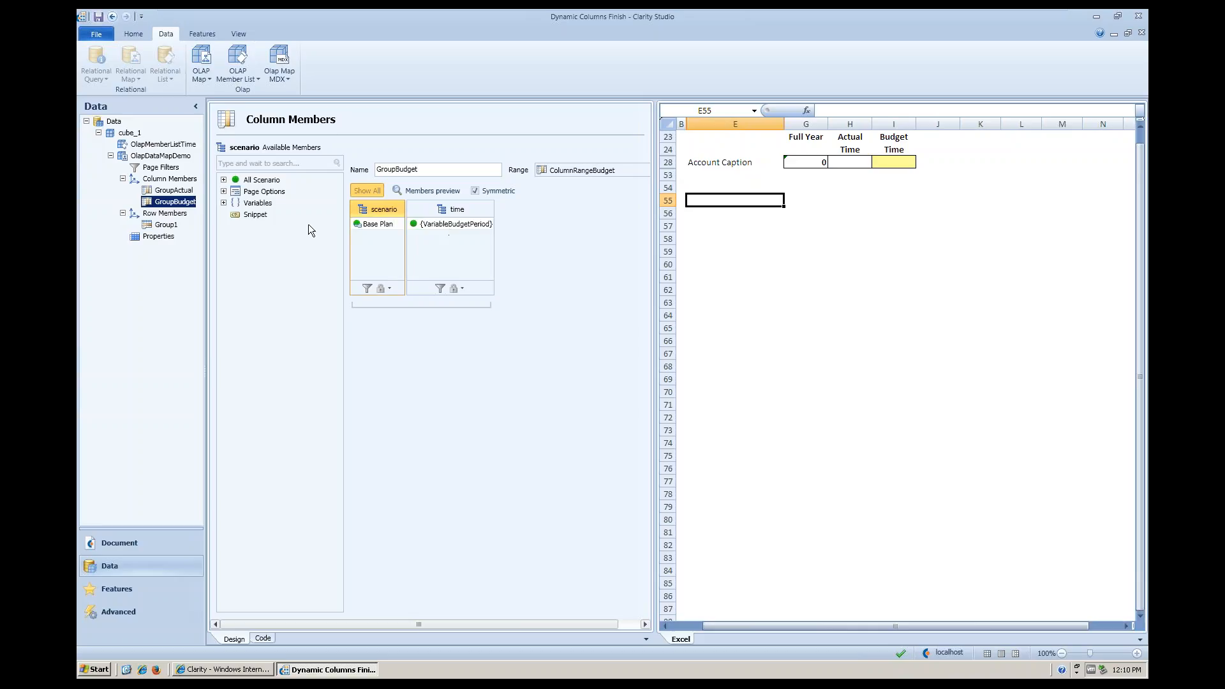
- Inspect the variables available to GroupBudget's column members and the account member used by the Group1 row group
left_click(224, 202)
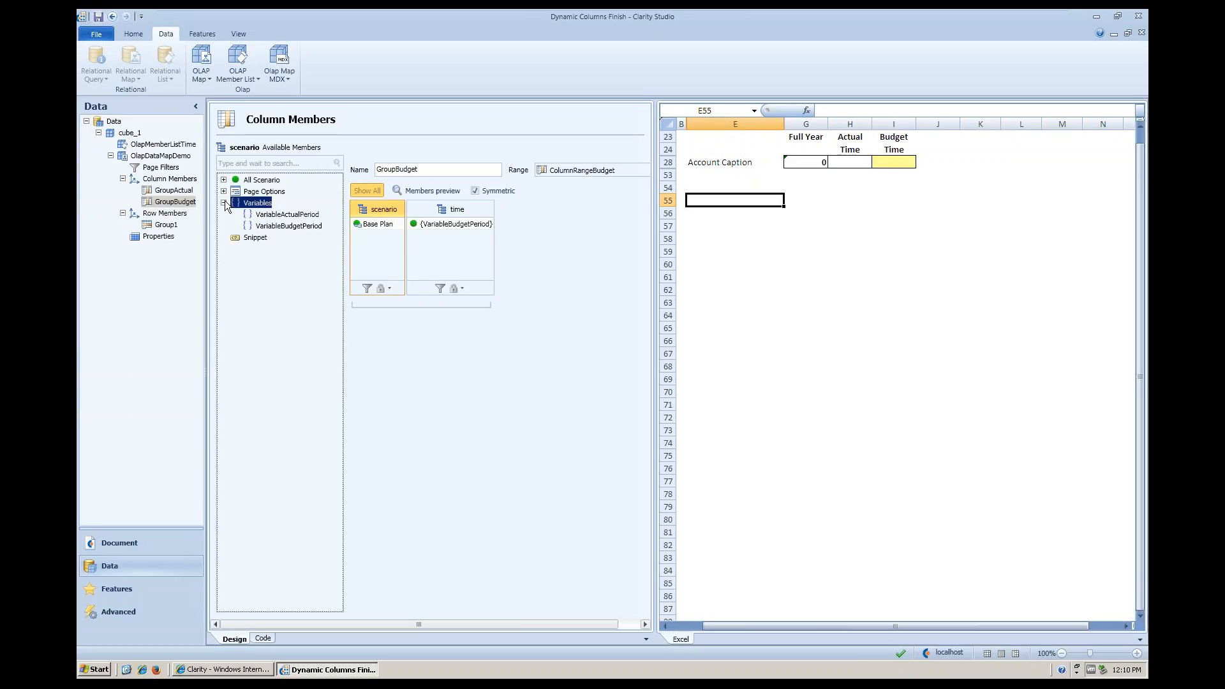
left_click(271, 215)
left_click(269, 226)
left_click(265, 214)
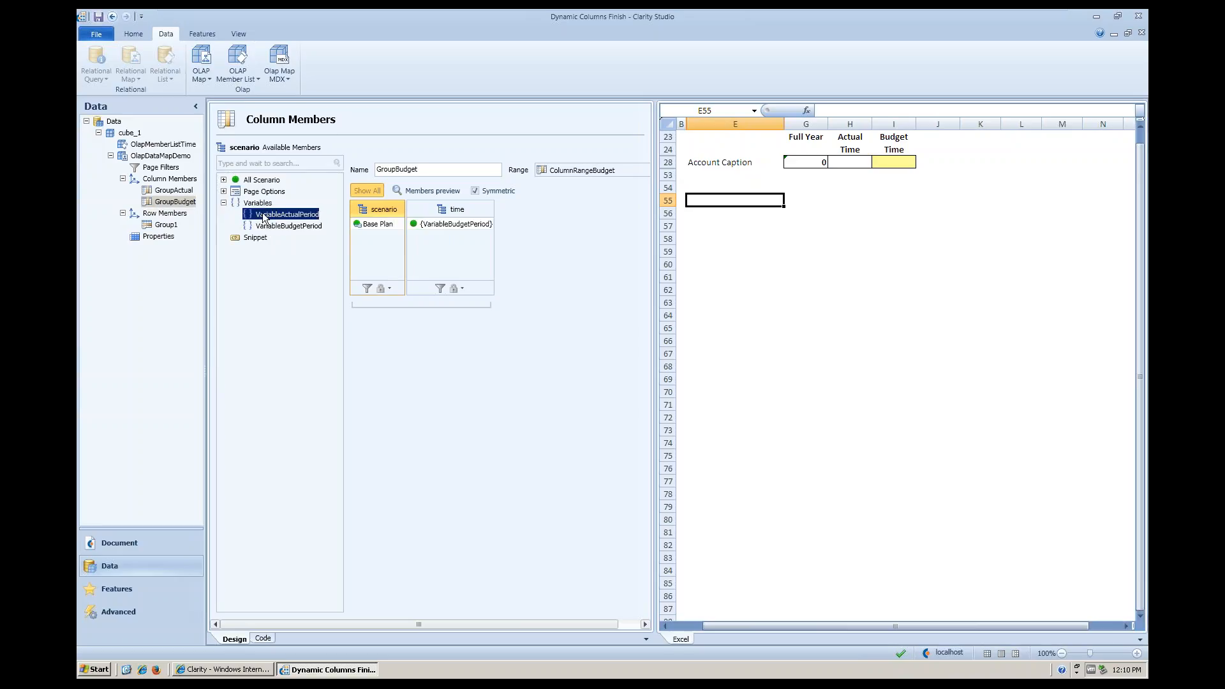
left_click(259, 204)
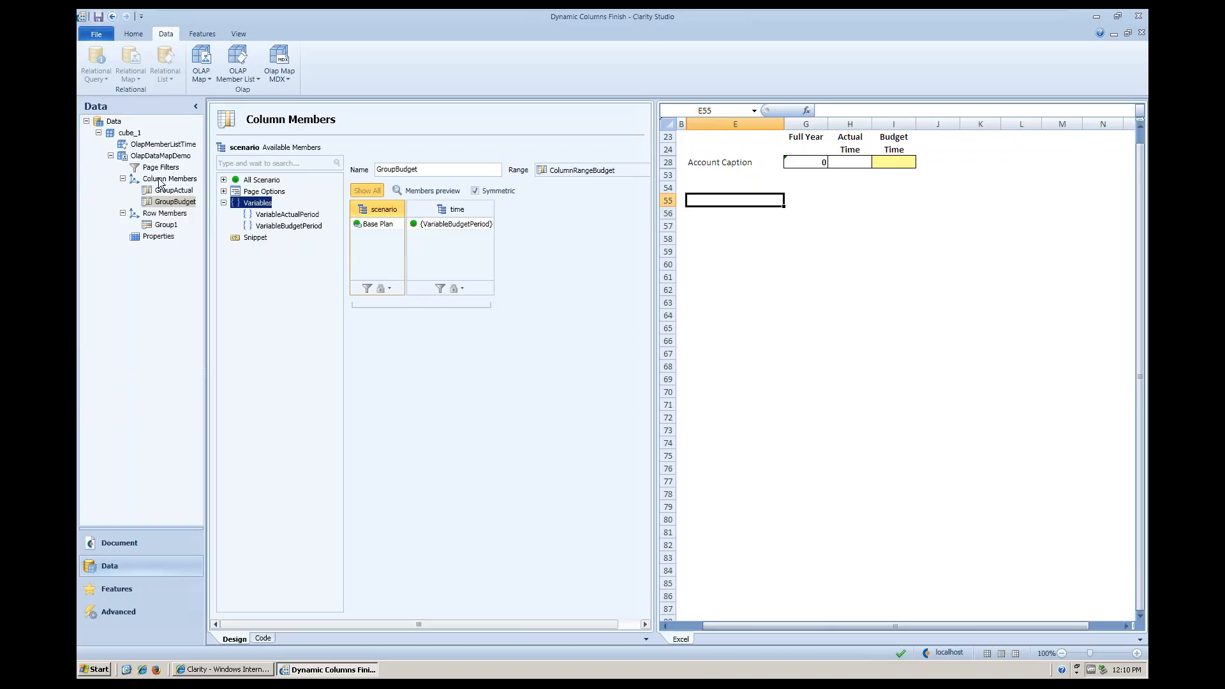
left_click(164, 226)
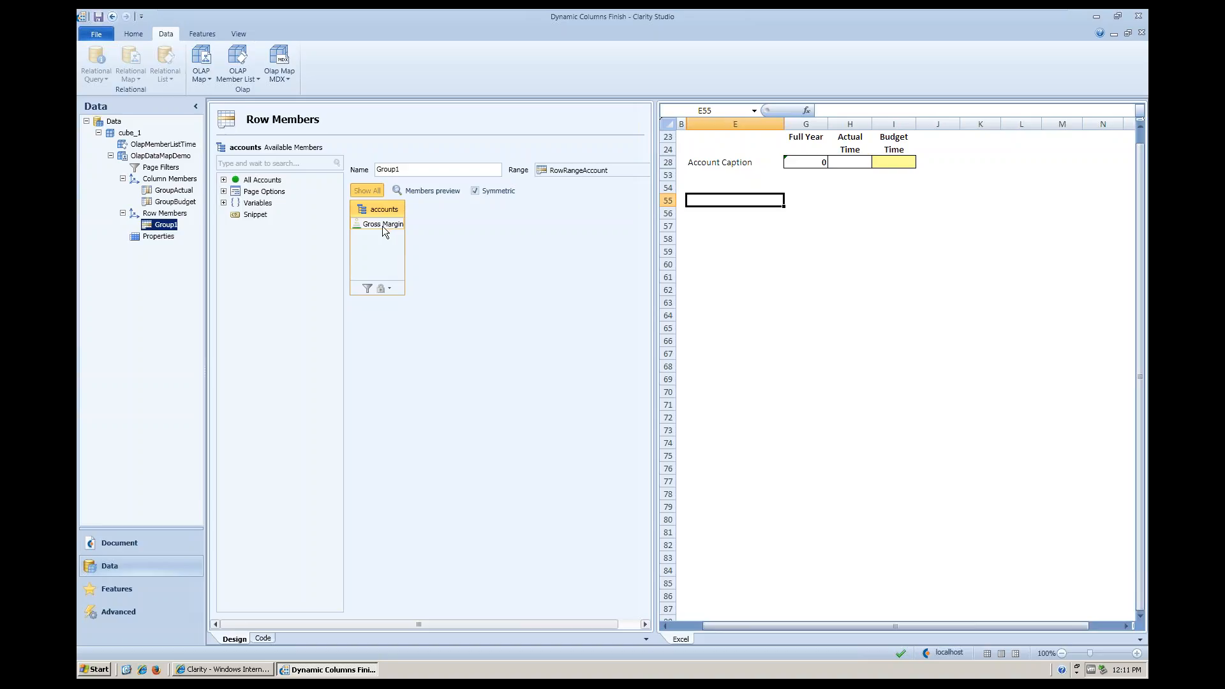
- Check the protection setting of the Actual data cell H28 and leave its cell format unchanged
left_click(812, 184)
left_click(849, 163)
right_click(848, 163)
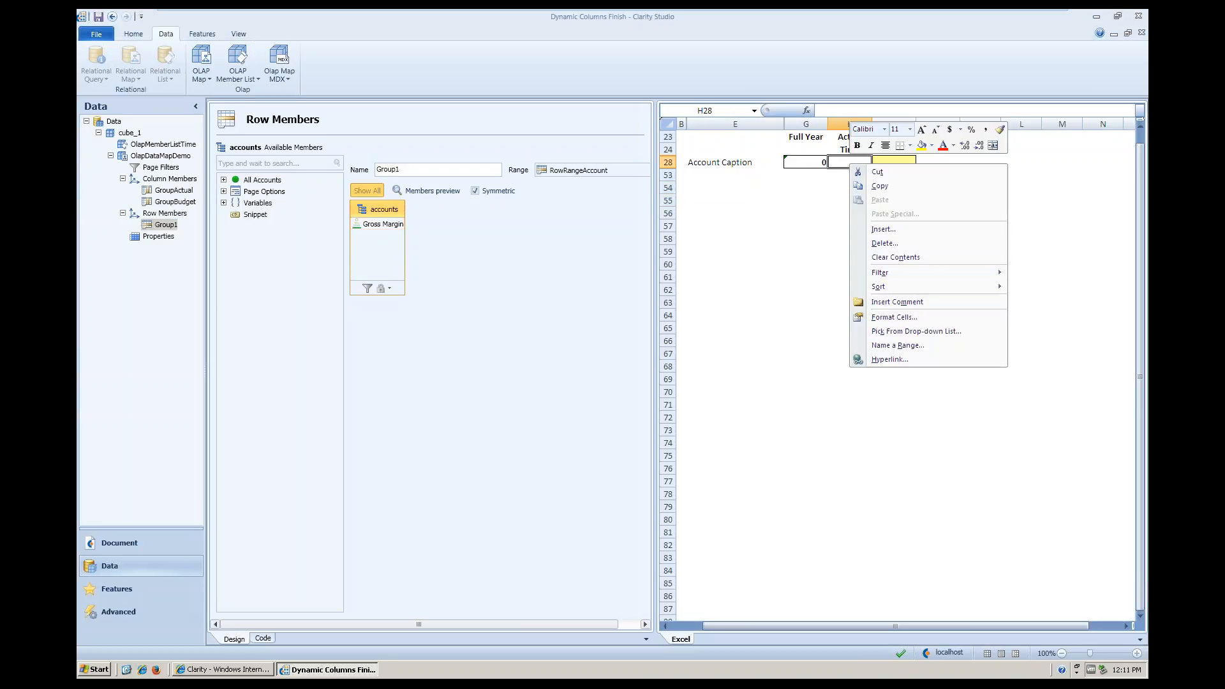
left_click(851, 316)
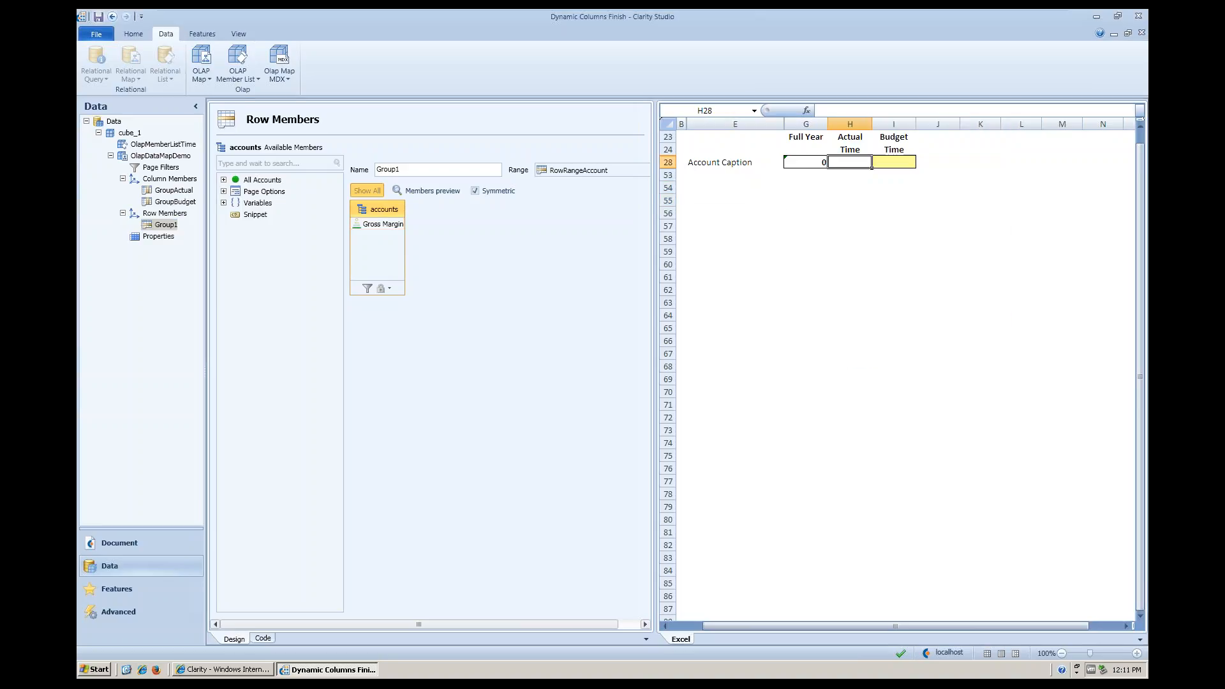
left_click(351, 99)
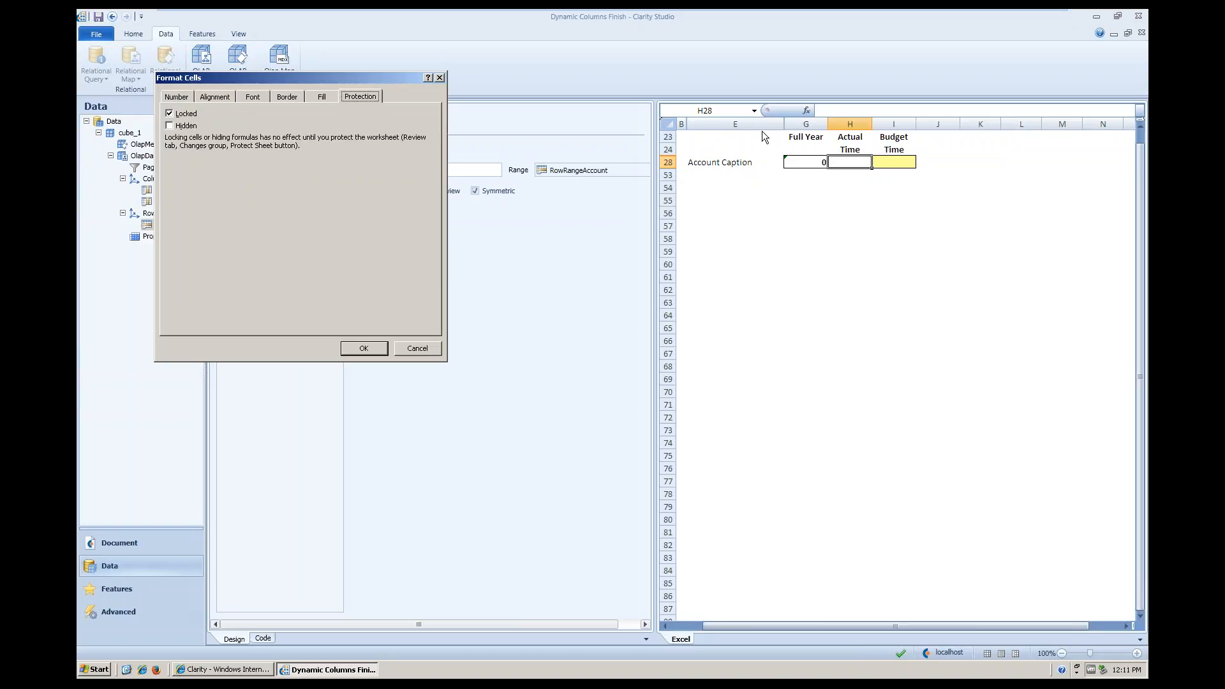
left_click(407, 351)
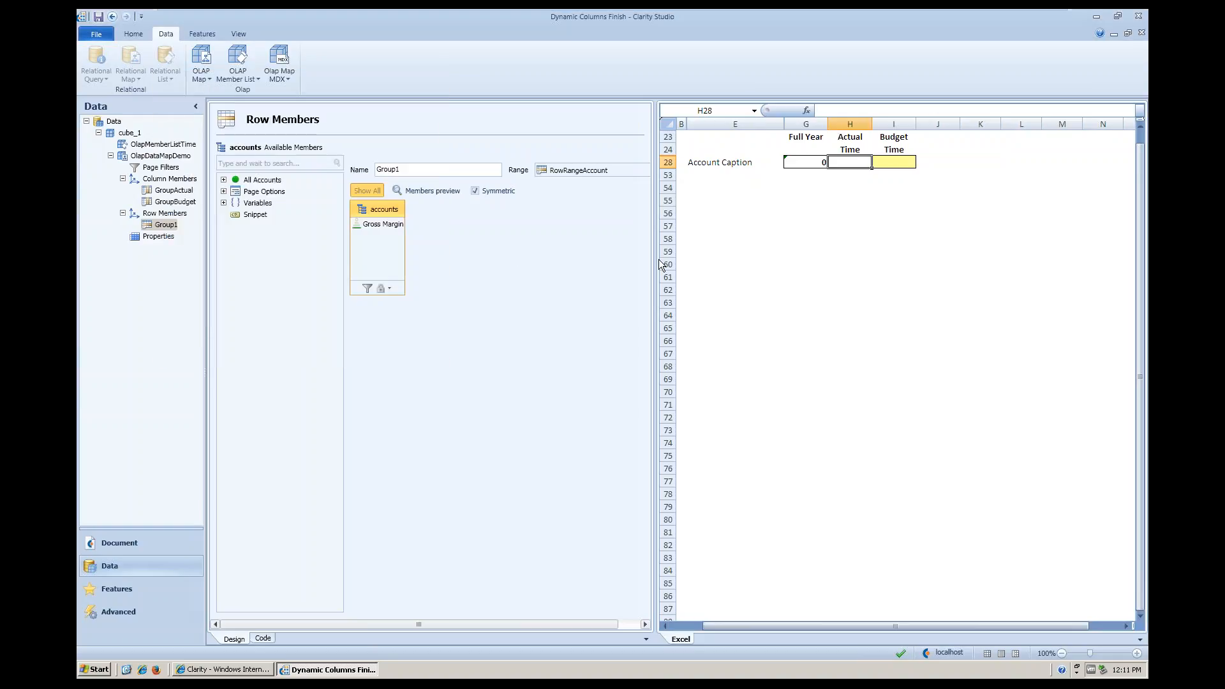
- Check the protection setting of the Budget data cell I28 and leave its cell format unchanged
left_click(892, 161)
right_click(893, 161)
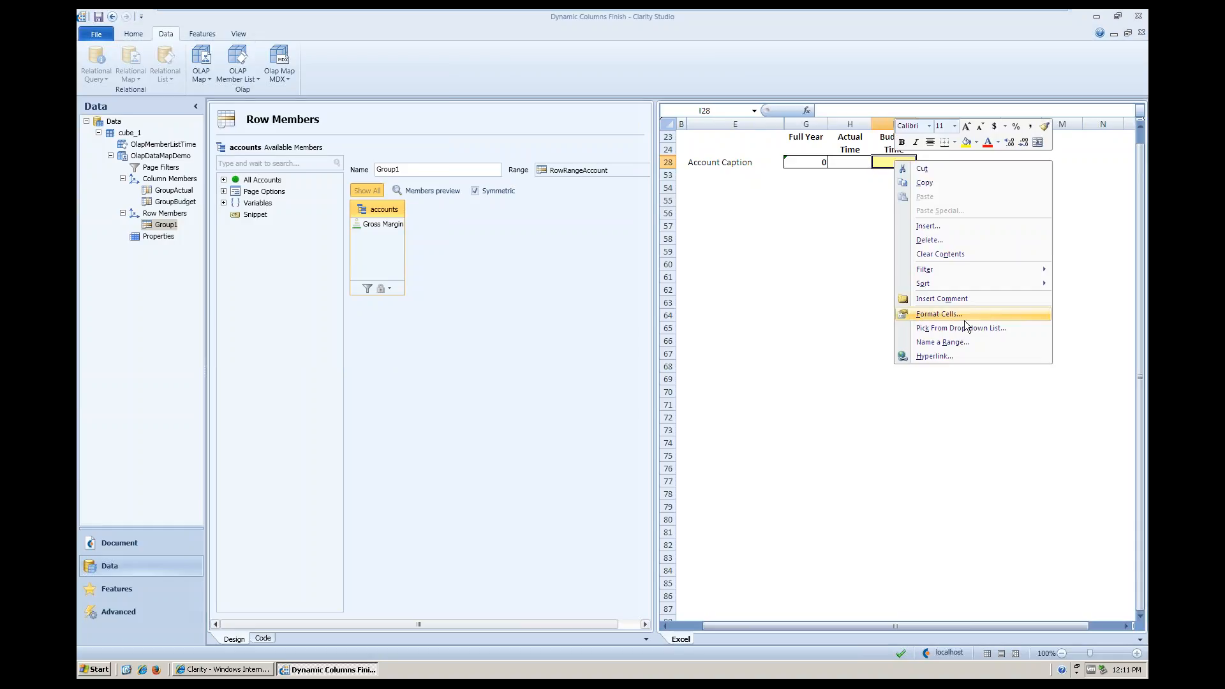
left_click(963, 319)
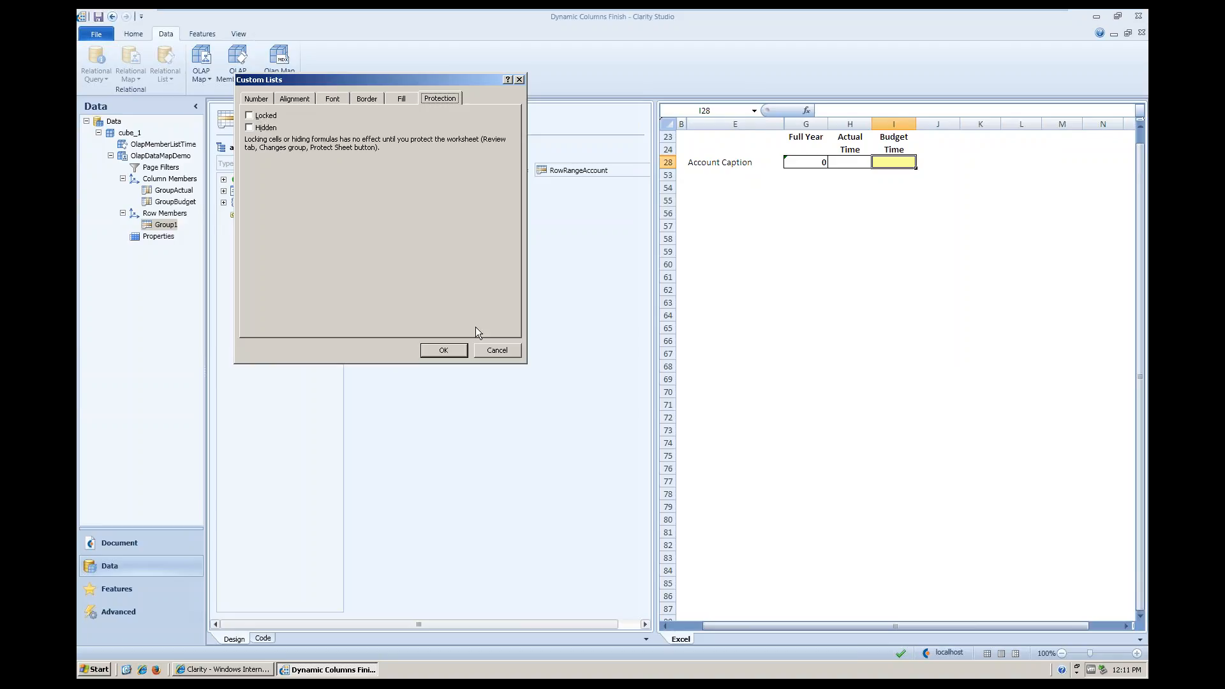
left_click(498, 351)
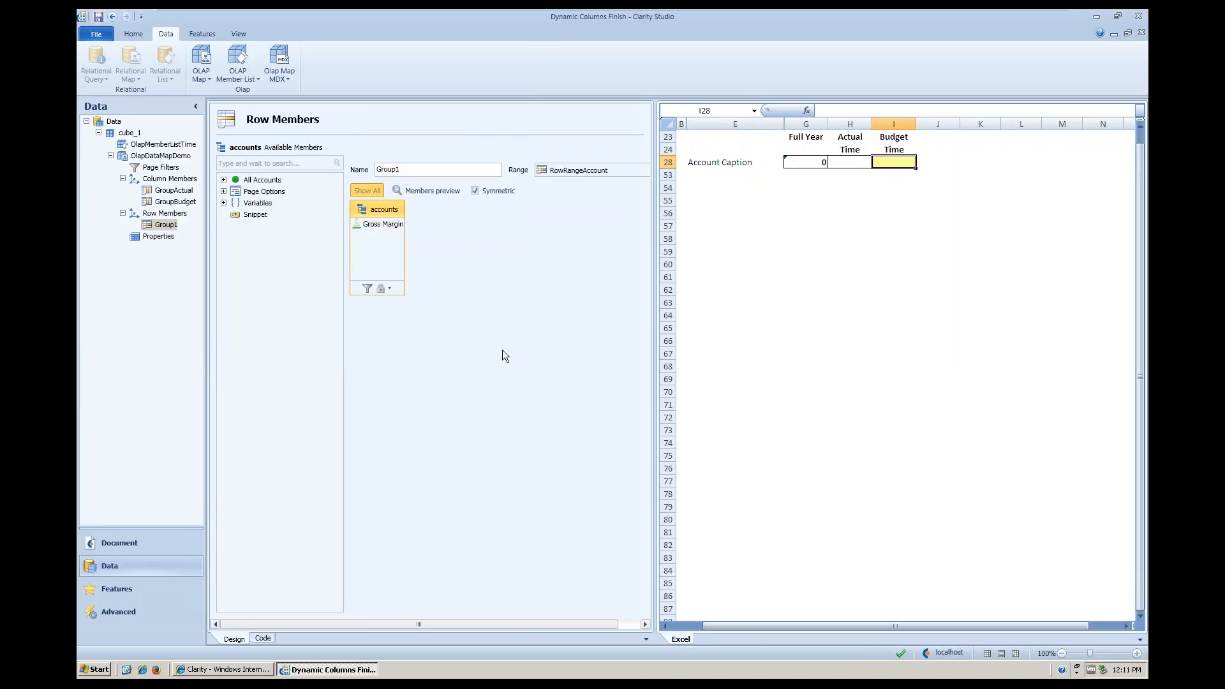
- Review the data map's retrieve and update permissions for RowRangeAccount against ColumnRangeBudget and ColumnRangeActual
left_click(157, 236)
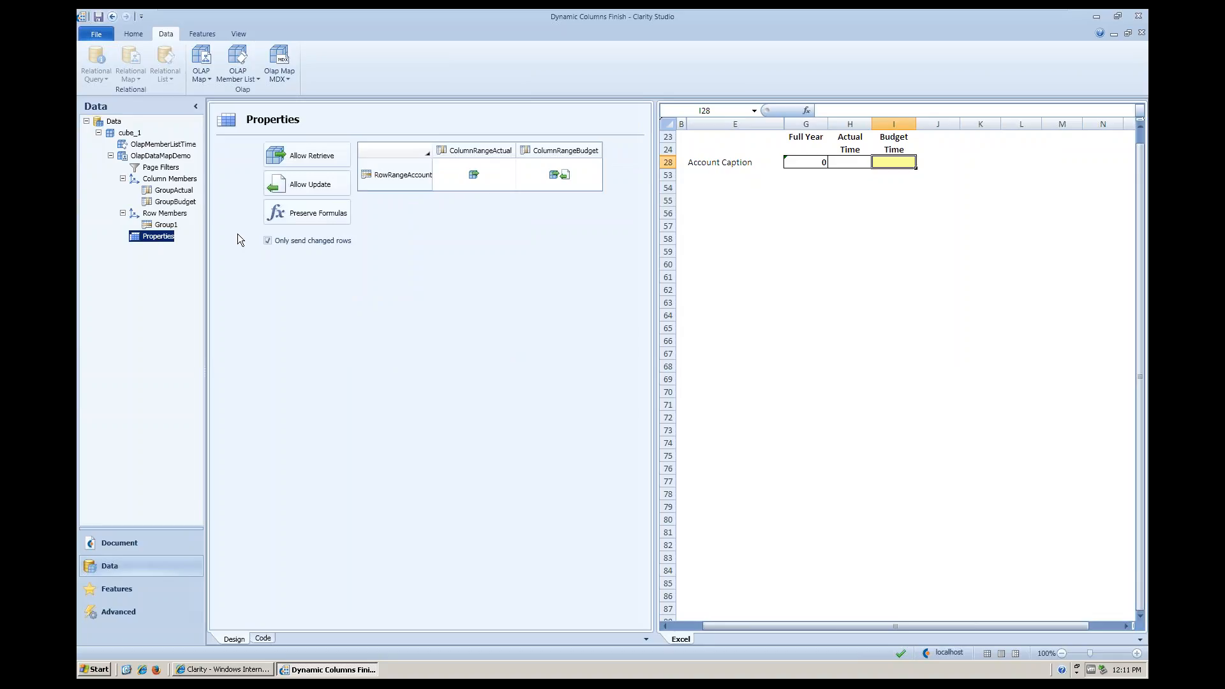
left_click(578, 186)
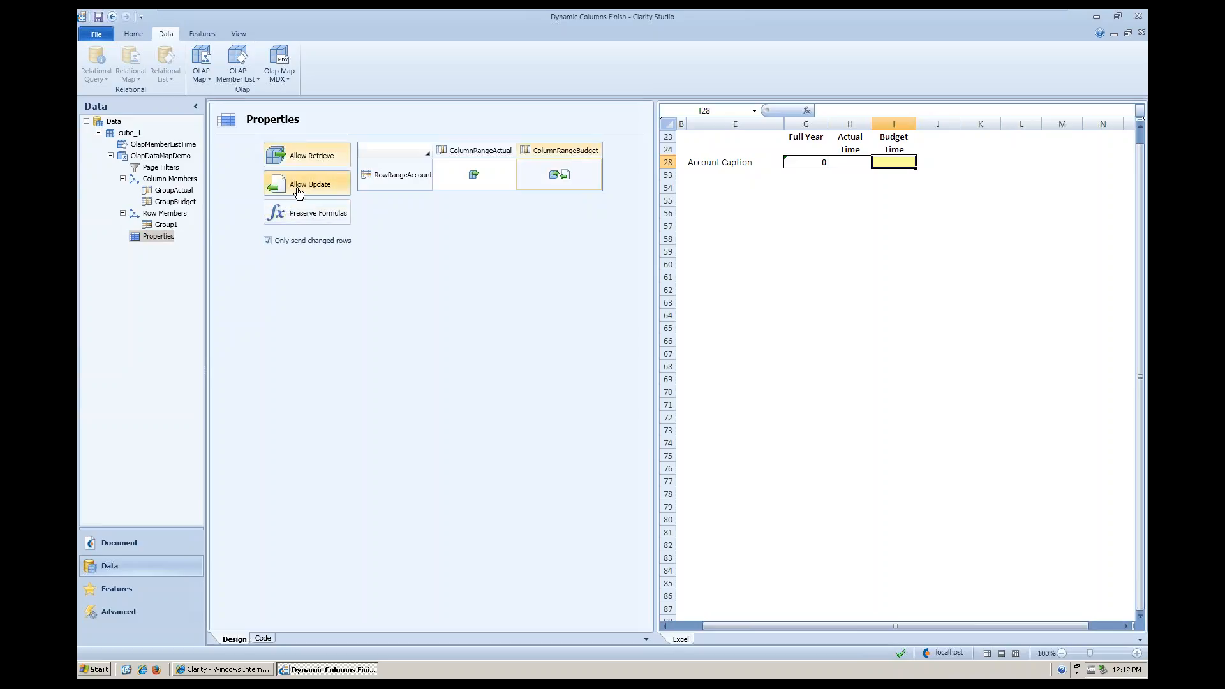
left_click(498, 178)
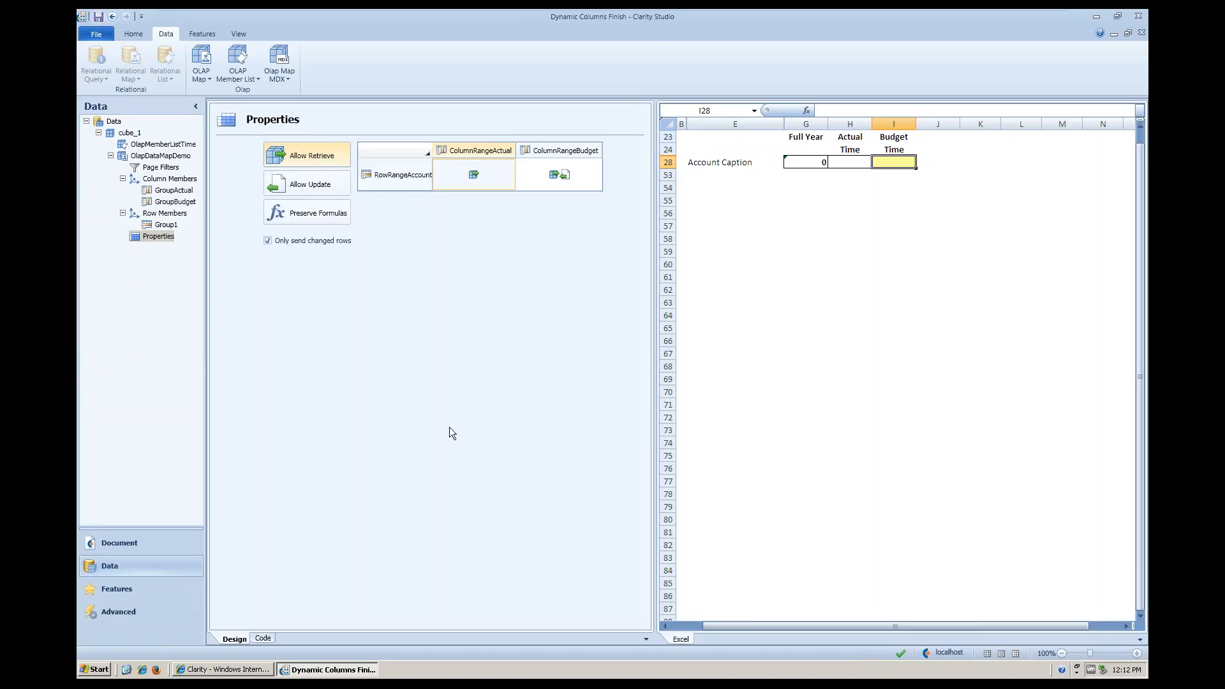
- Switch to Clarity 7 and increase all Aug Base Plan values by 100% with Percentage Change
left_click(233, 671)
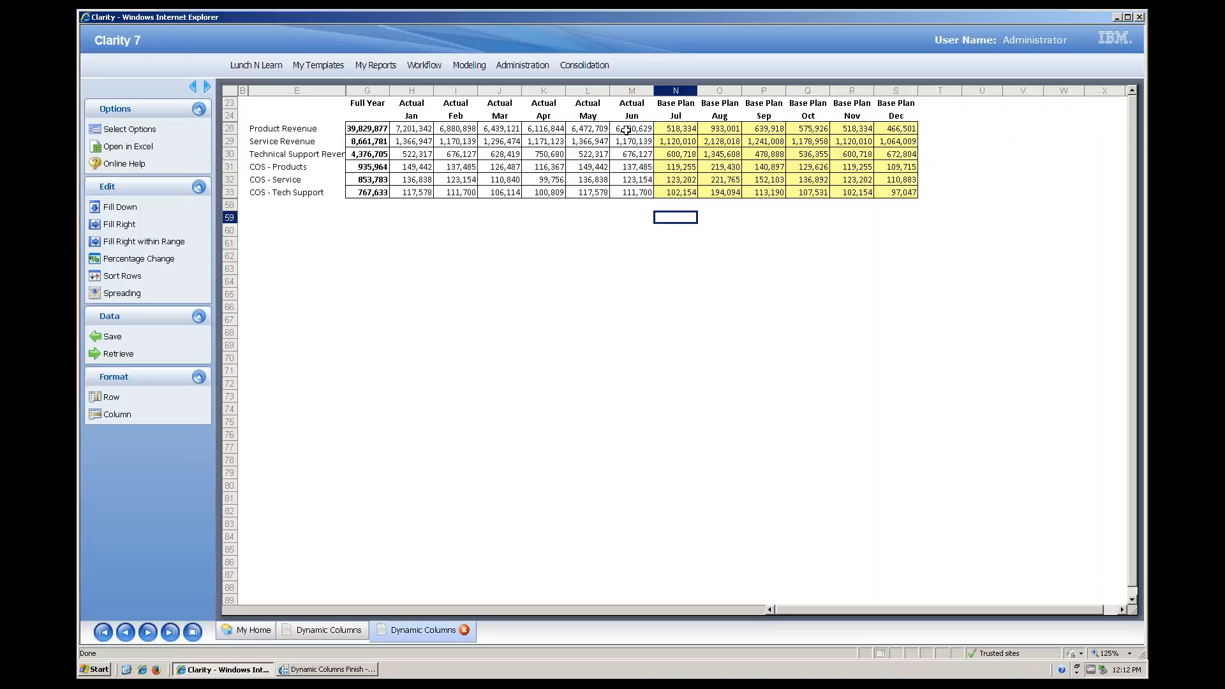
left_click_drag(726, 128, 727, 192)
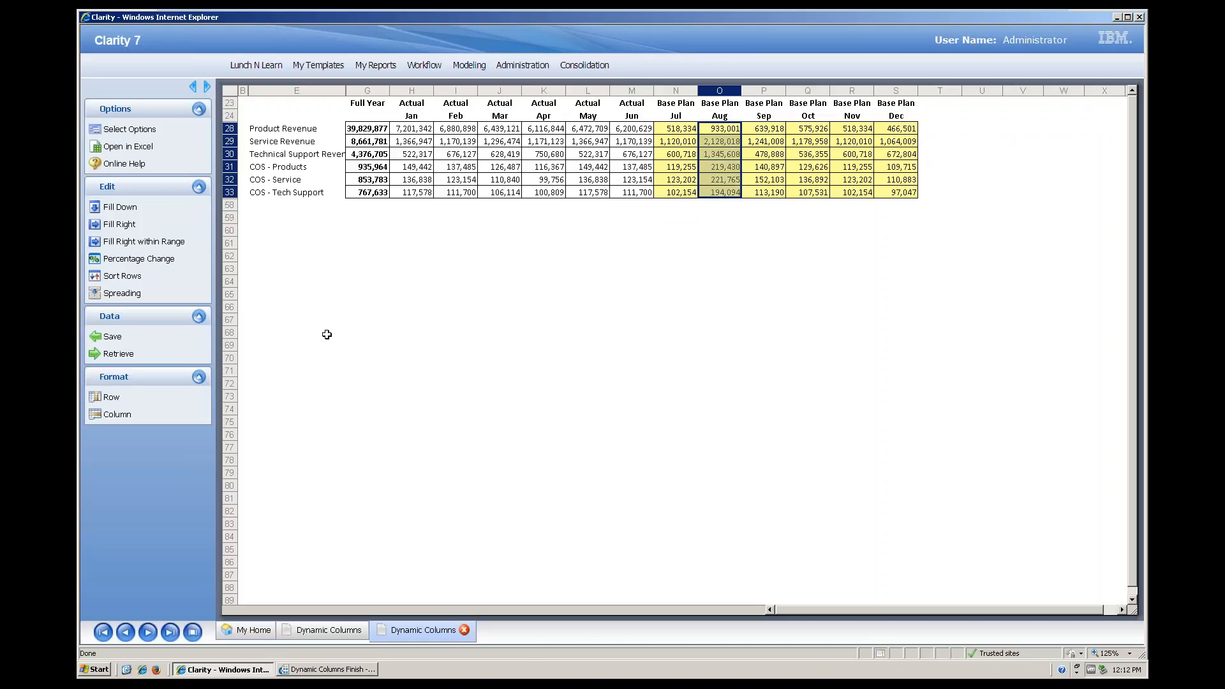
left_click(163, 258)
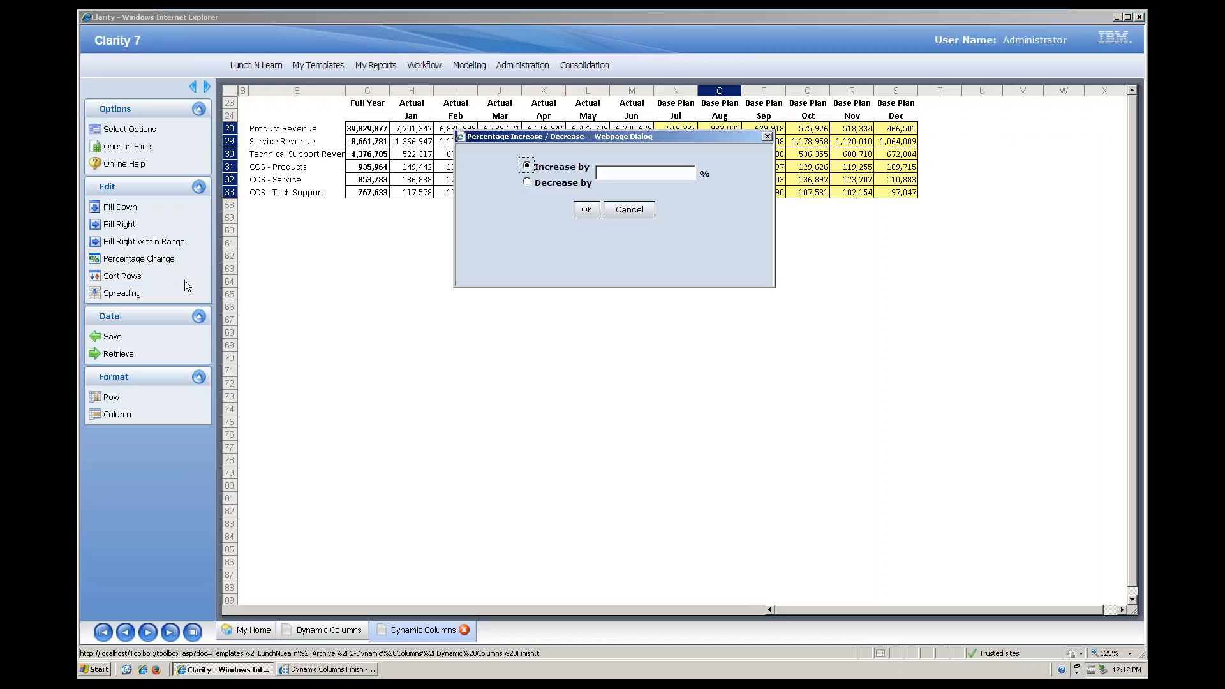
left_click(616, 172)
type("100")
left_click_drag(587, 136, 625, 216)
left_click(624, 287)
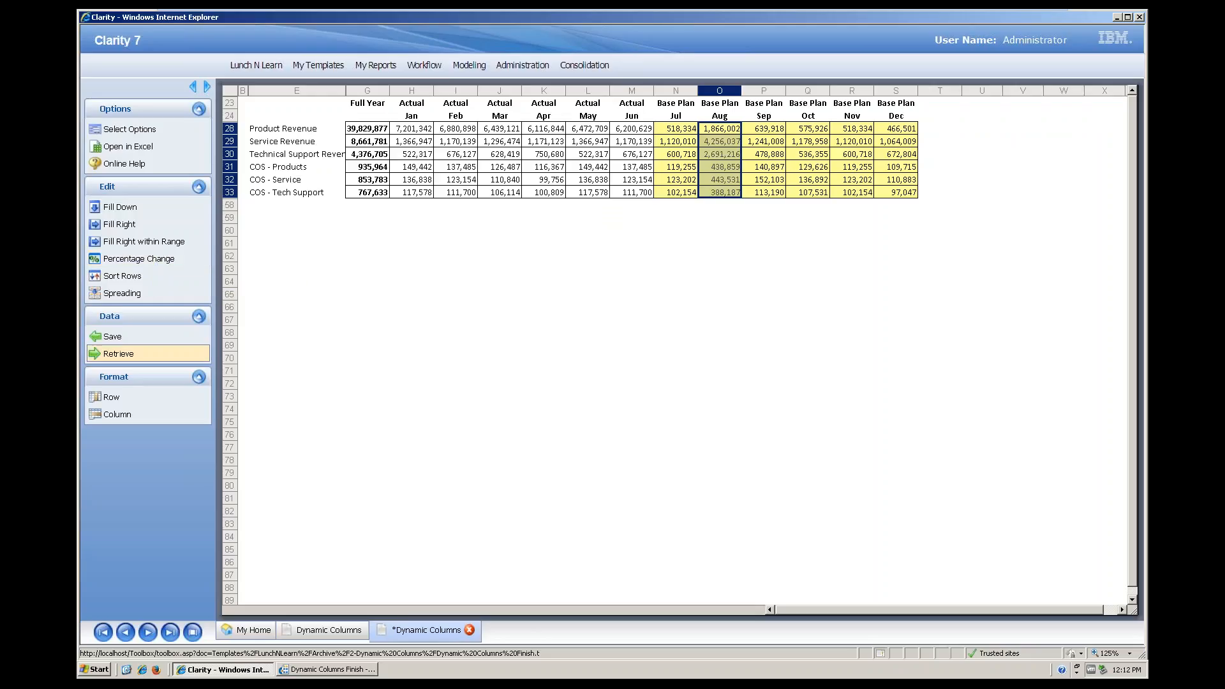
- Check in Clarity Studio which Edit tools are enabled for the toolbox and shortcut menu, and return to Clarity 7
left_click(328, 670)
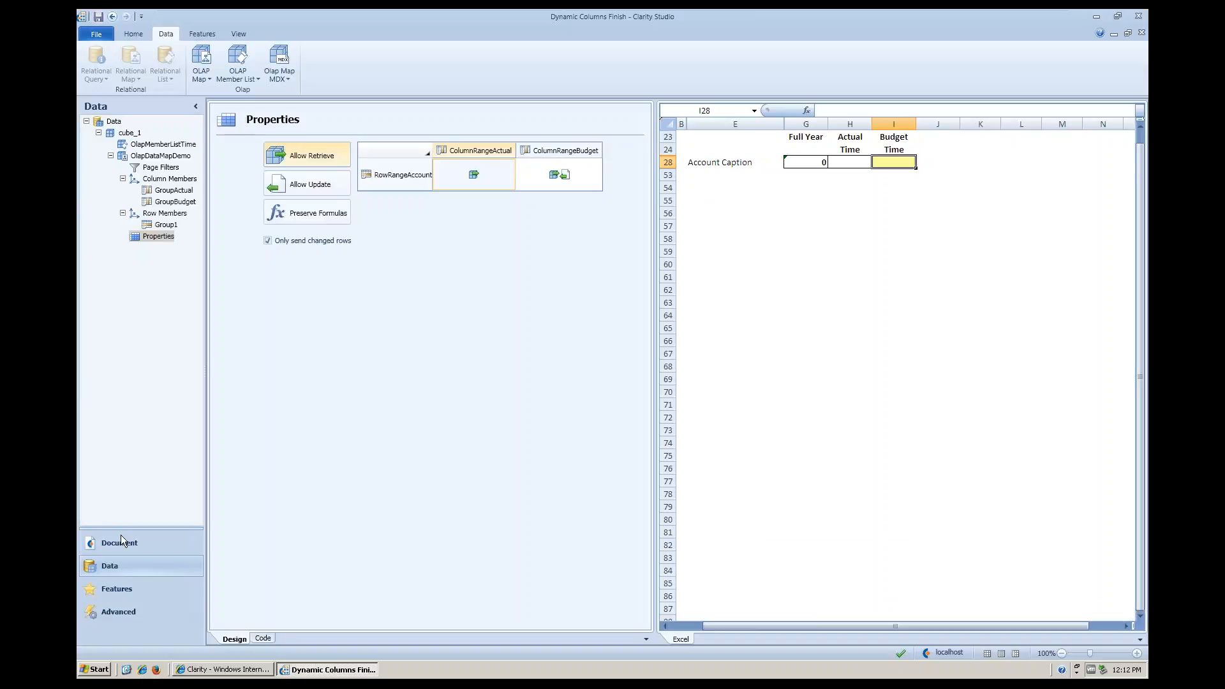
left_click(112, 587)
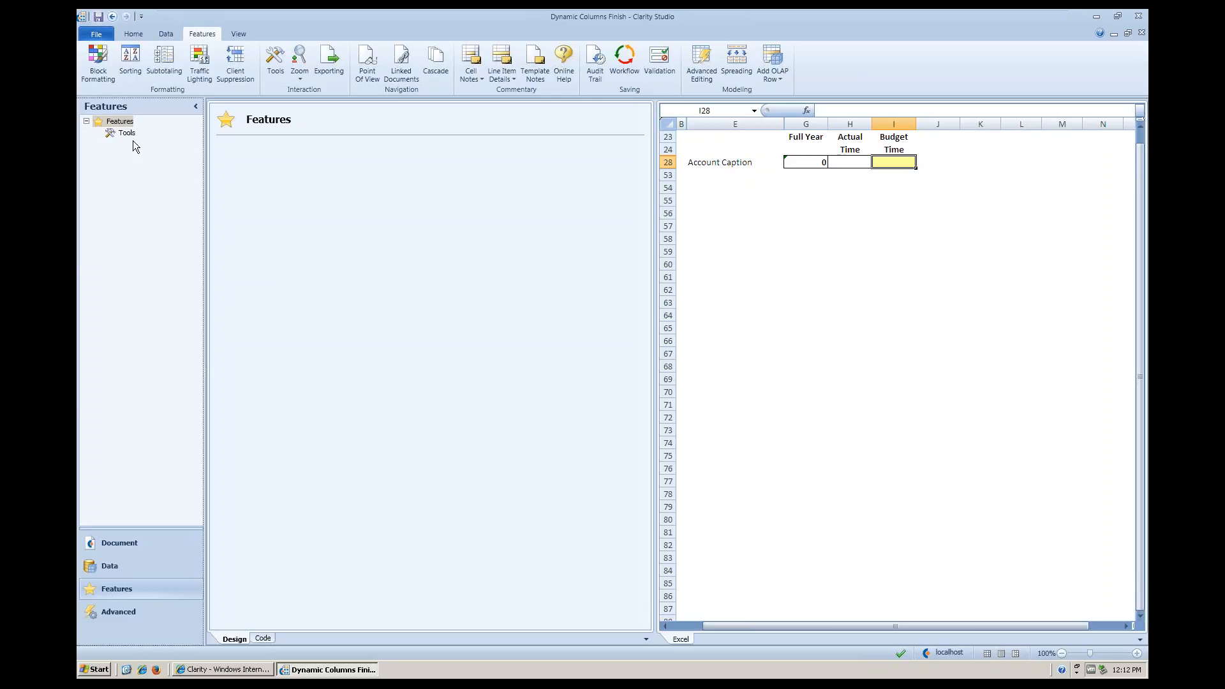
left_click(122, 134)
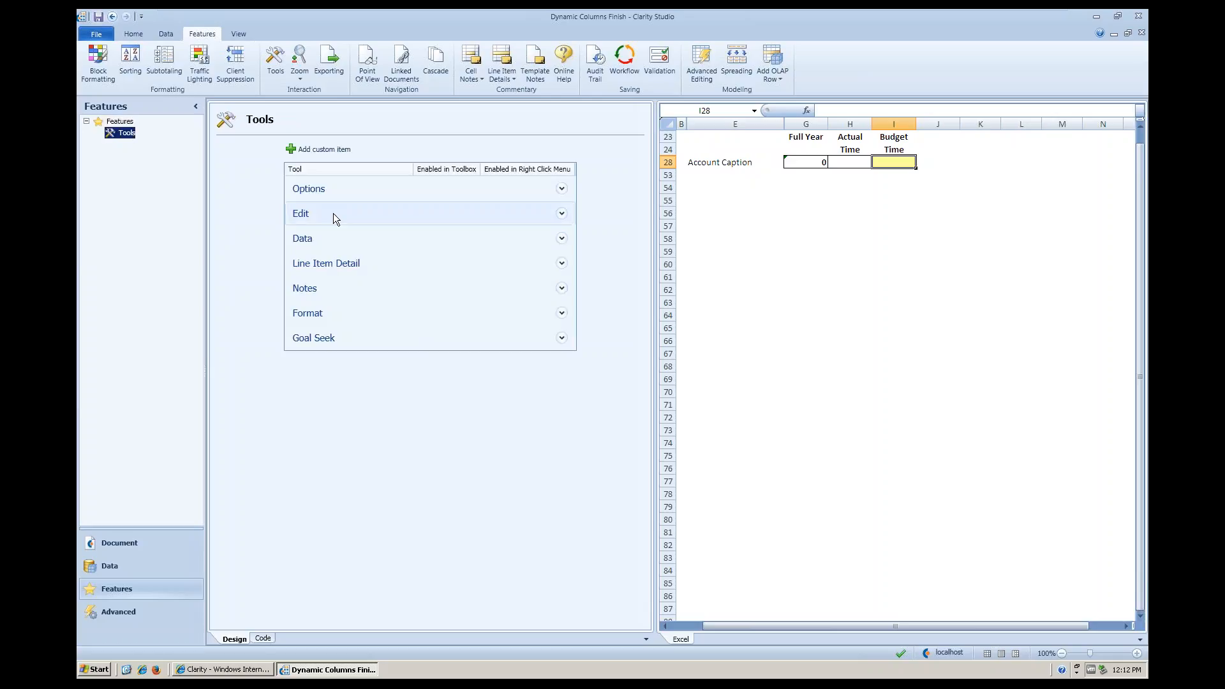
left_click(305, 218)
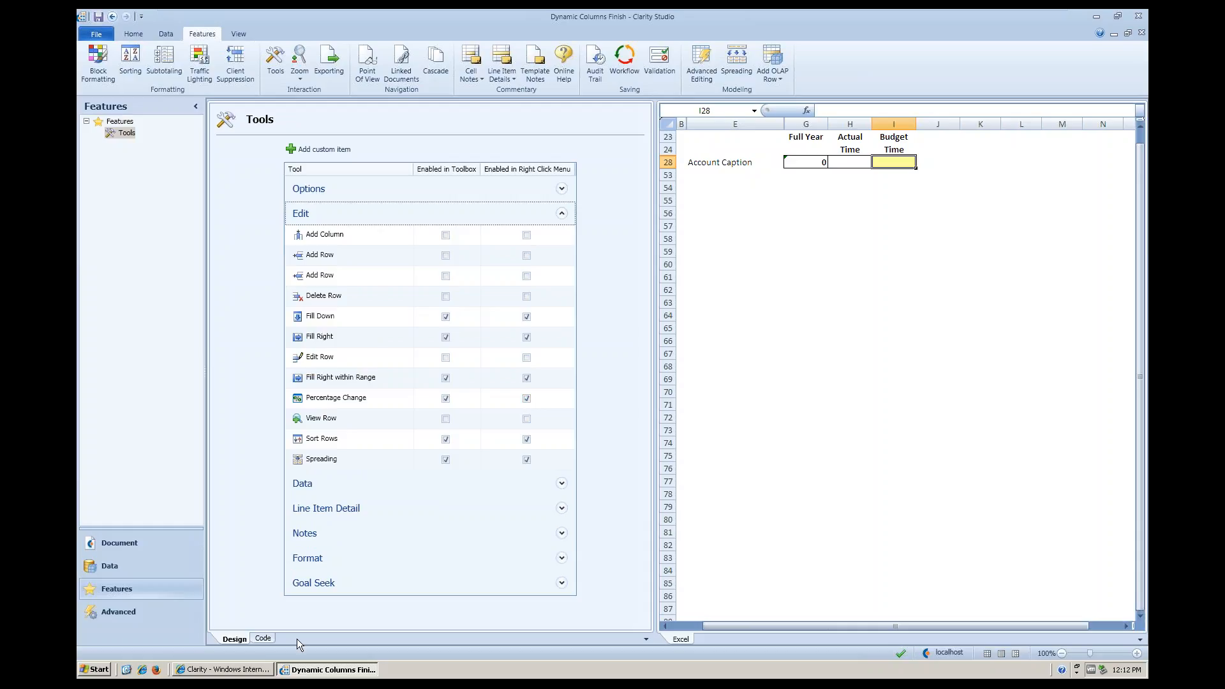
left_click(222, 669)
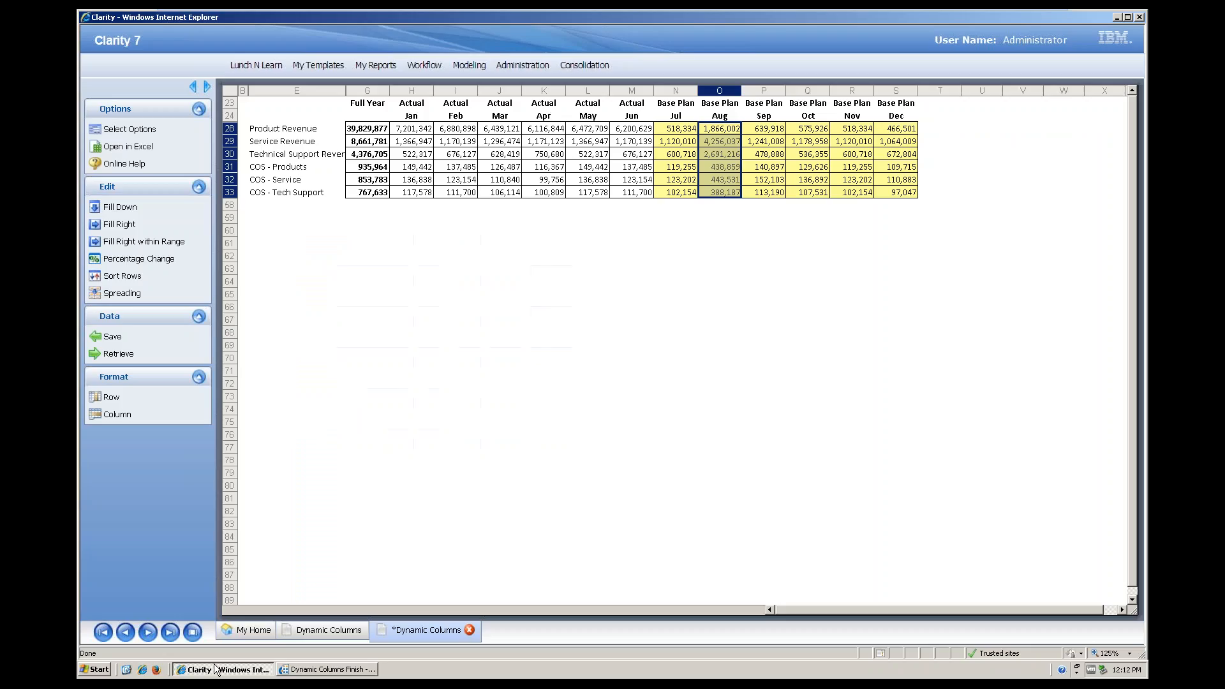
- Copy the Jul Base Plan Service Revenue value across the remaining Base Plan months with Fill Right within Range
left_click(688, 142)
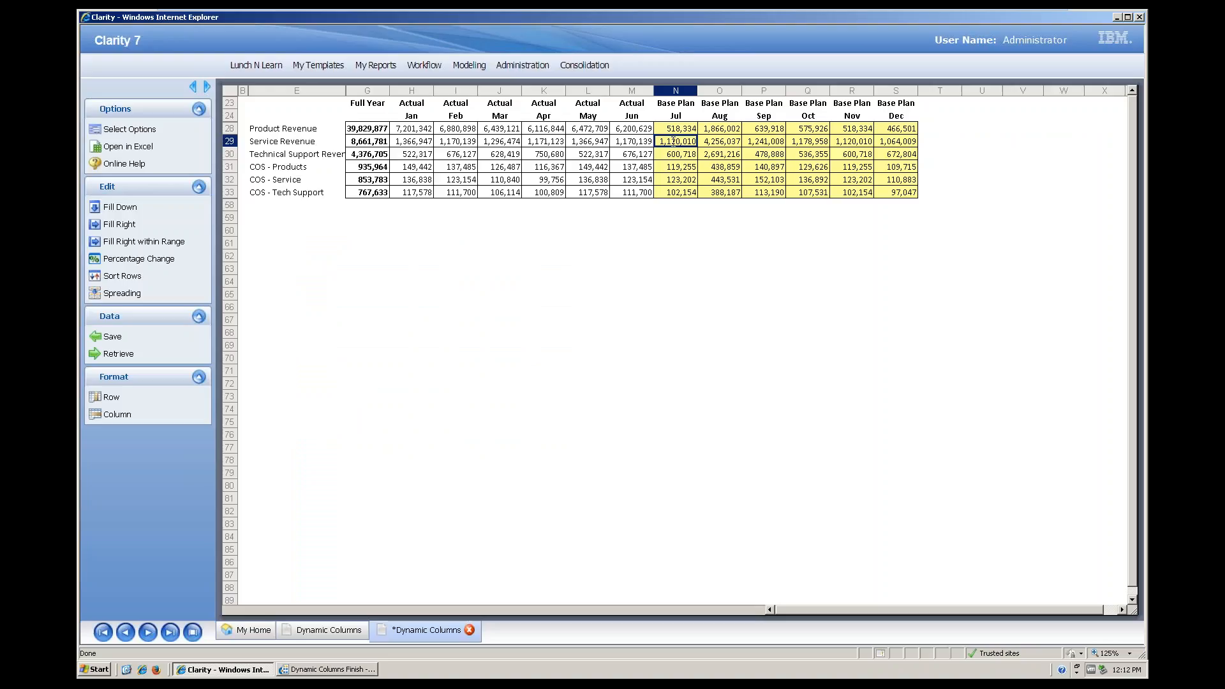
left_click(134, 241)
- Try Fill Right within Range from the Jan Actual Technical Support Revenue cell
left_click(421, 155)
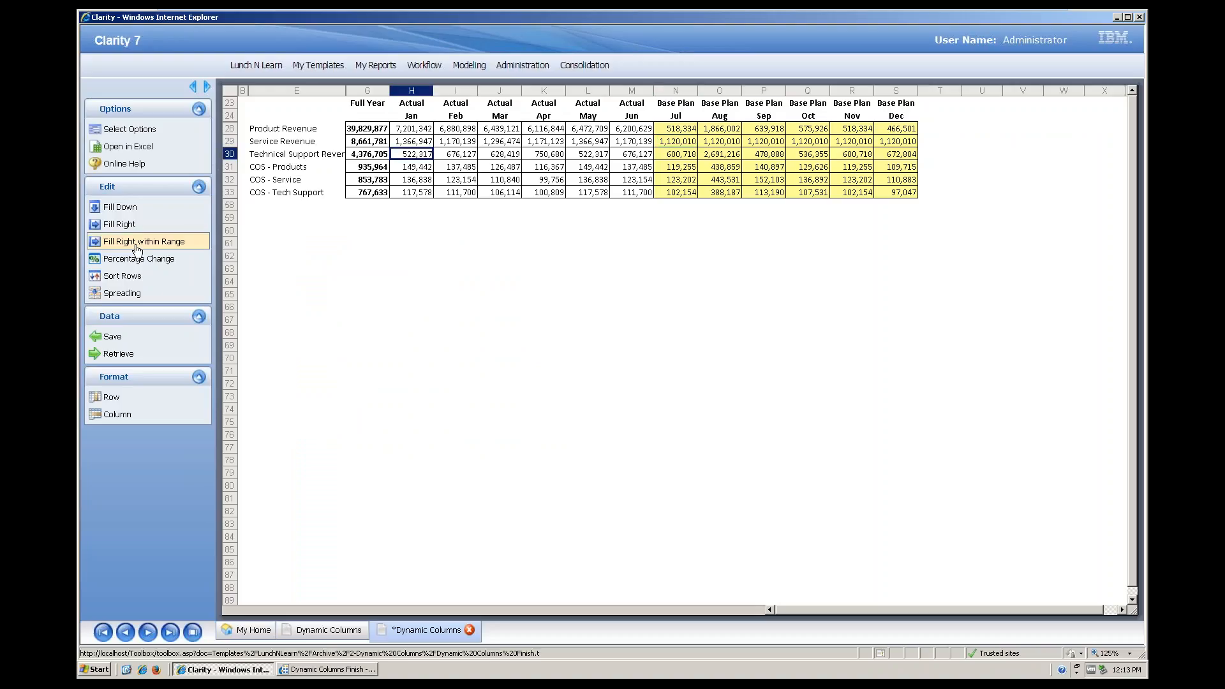
left_click(132, 248)
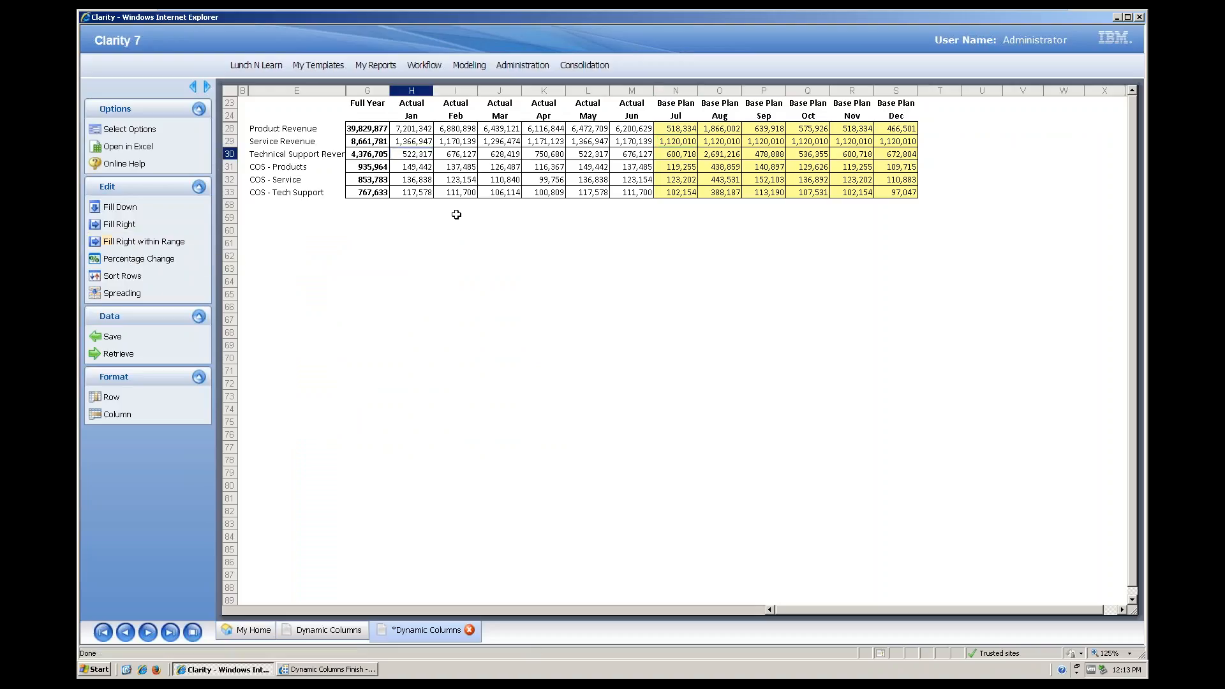
left_click(416, 142)
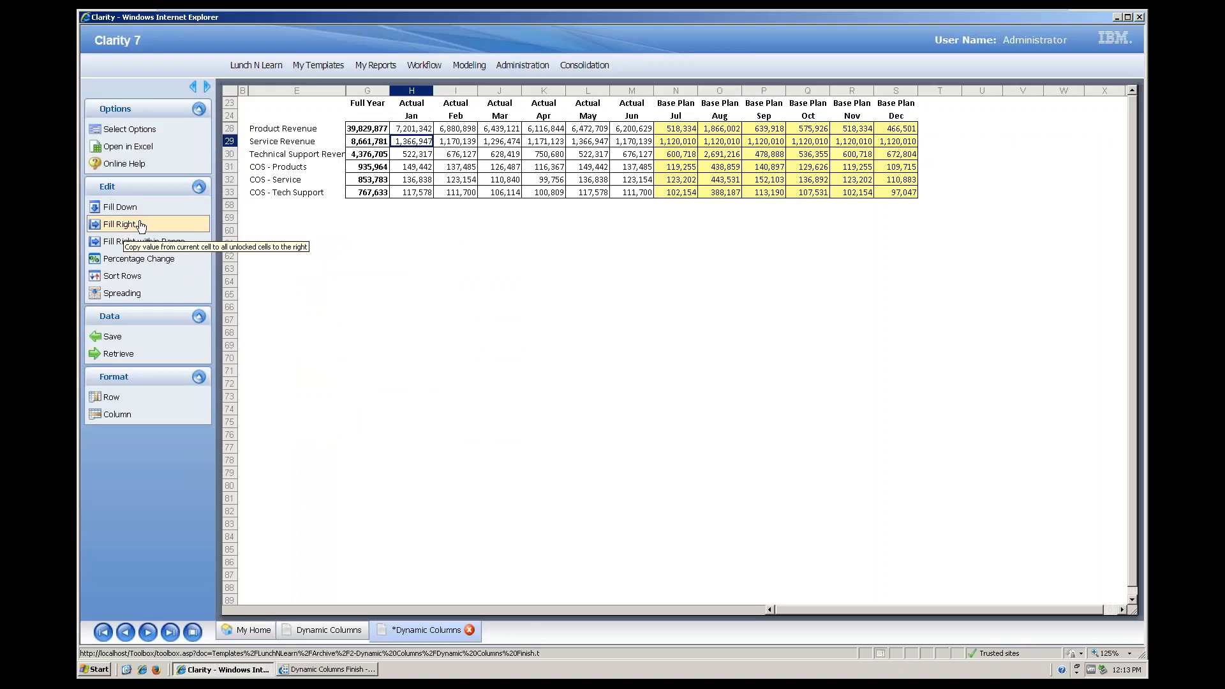
- Examine the Jan to Jun Actual cells across the revenue and COS rows
left_click_drag(415, 128, 624, 192)
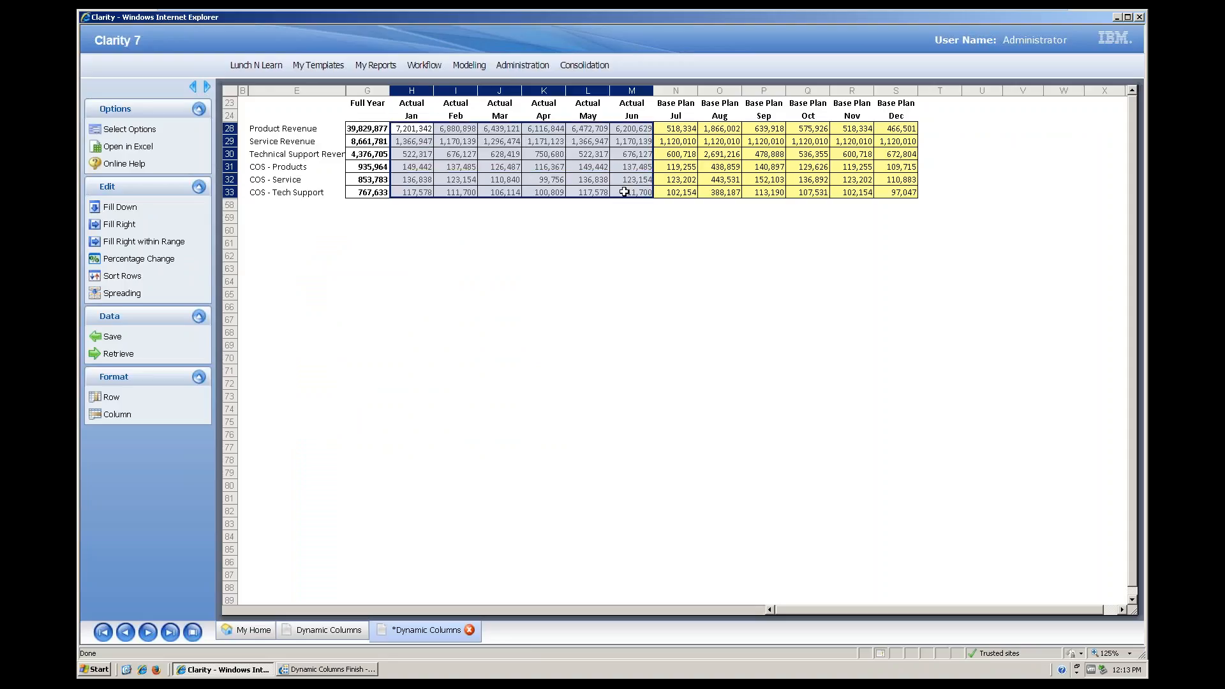
left_click(615, 157)
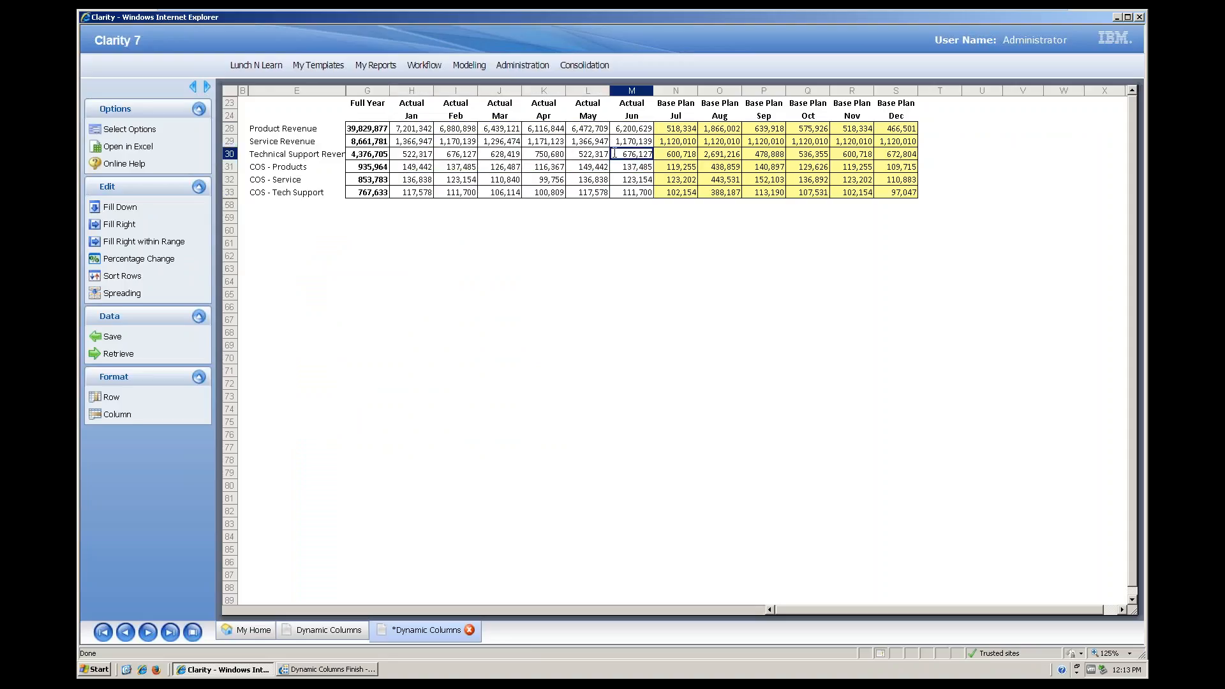
left_click_drag(417, 128, 653, 185)
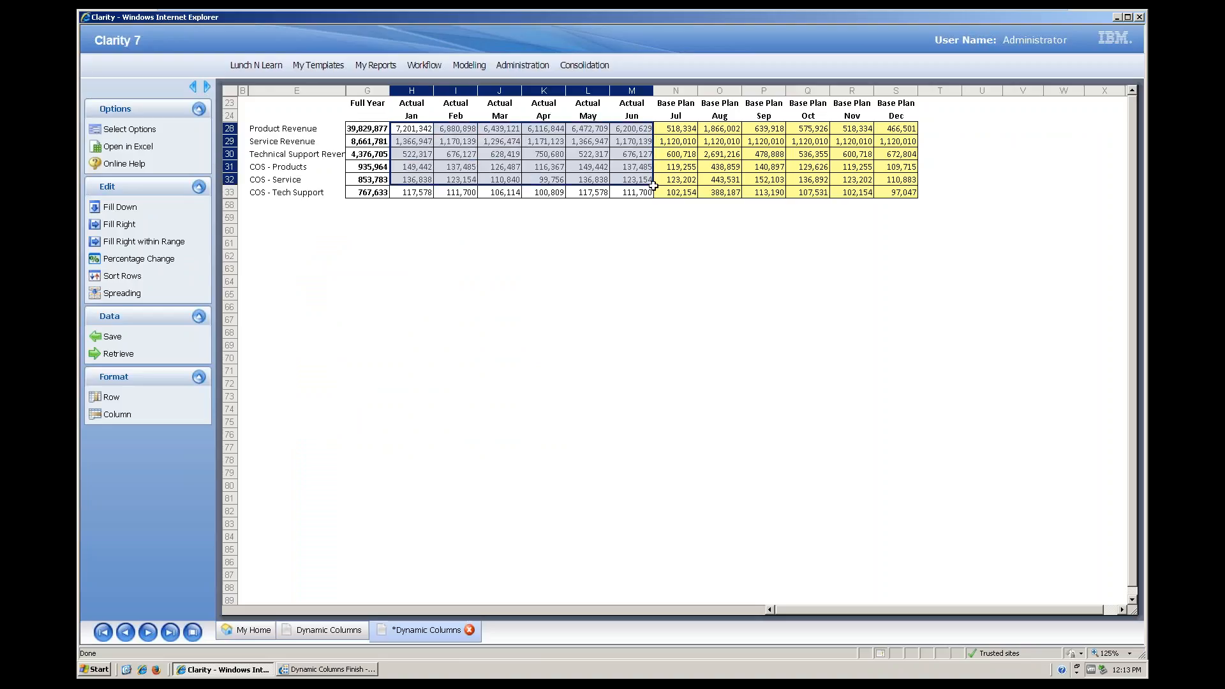
left_click(524, 151)
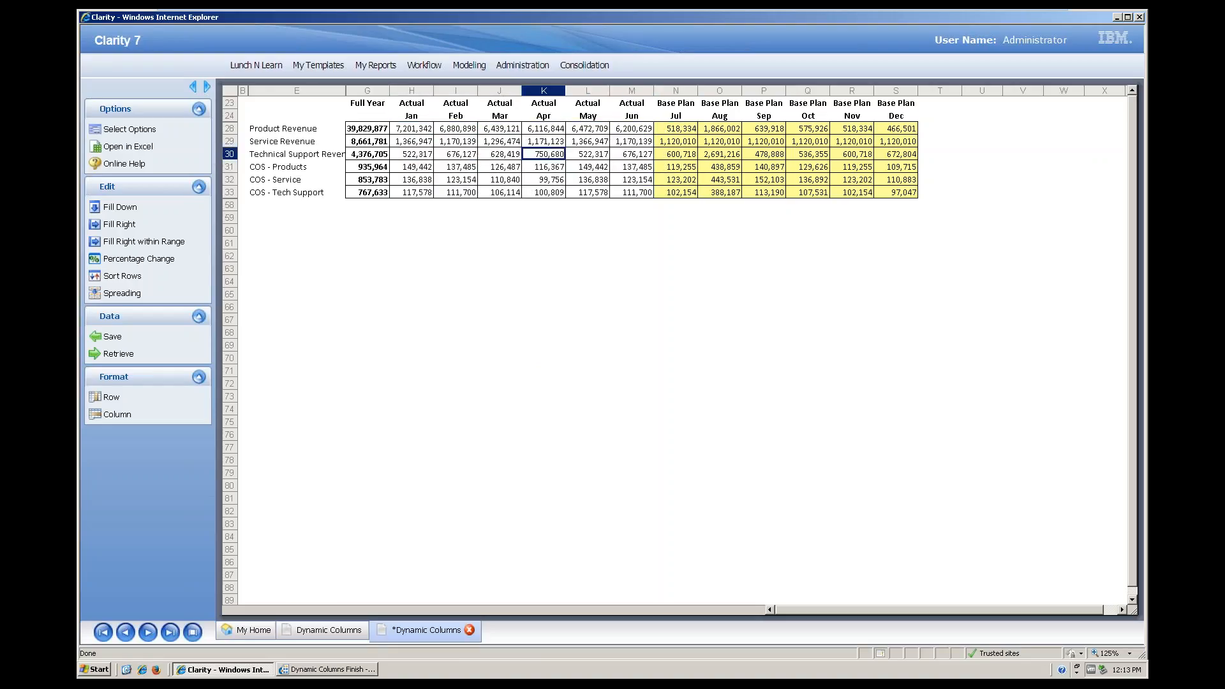
left_click(408, 141)
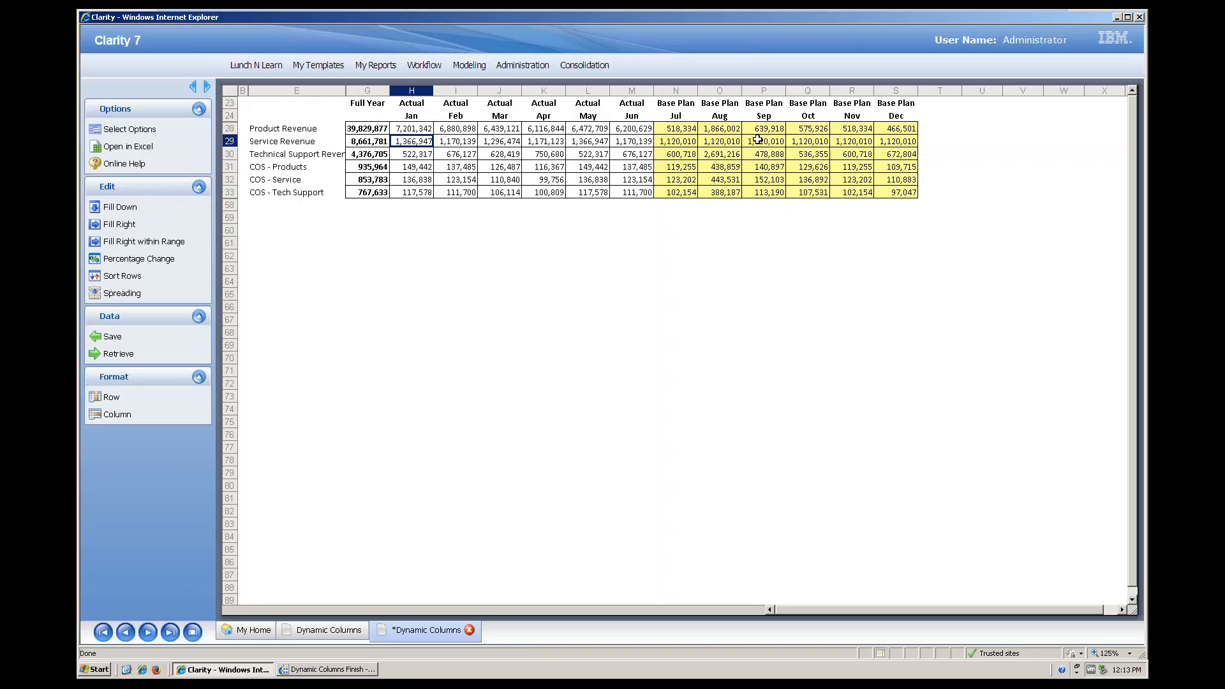
- View the available row formatting options and close them without applying any
left_click(731, 141)
left_click(129, 401)
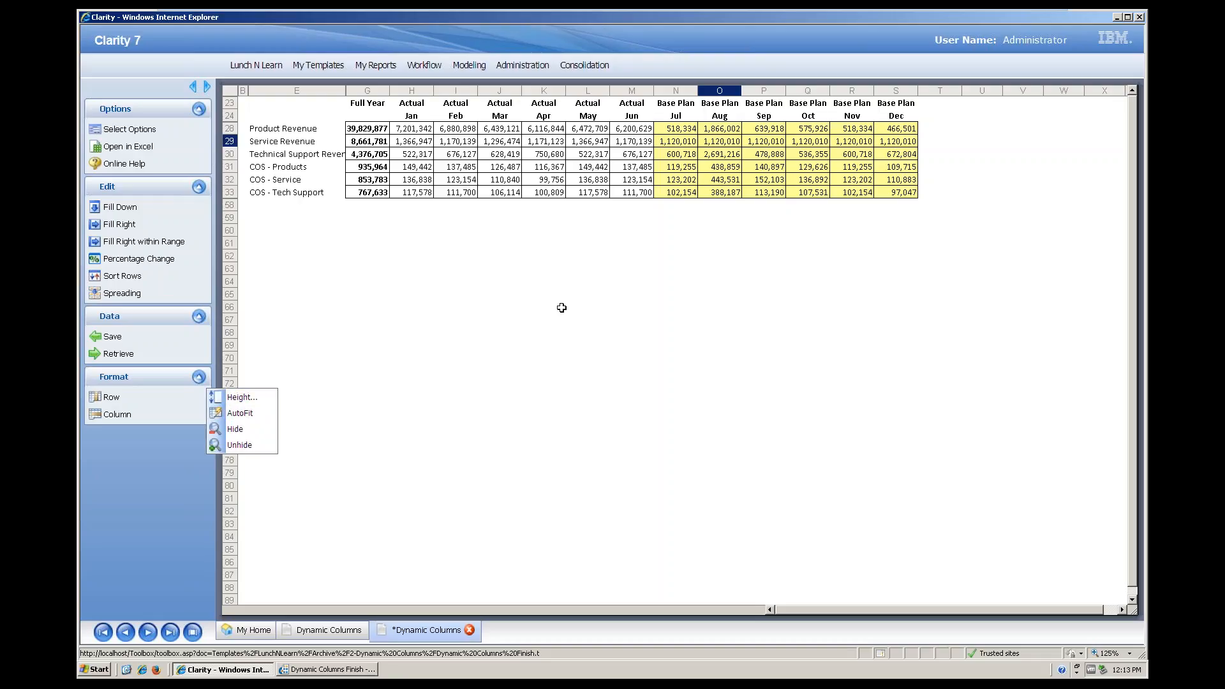
left_click(631, 307)
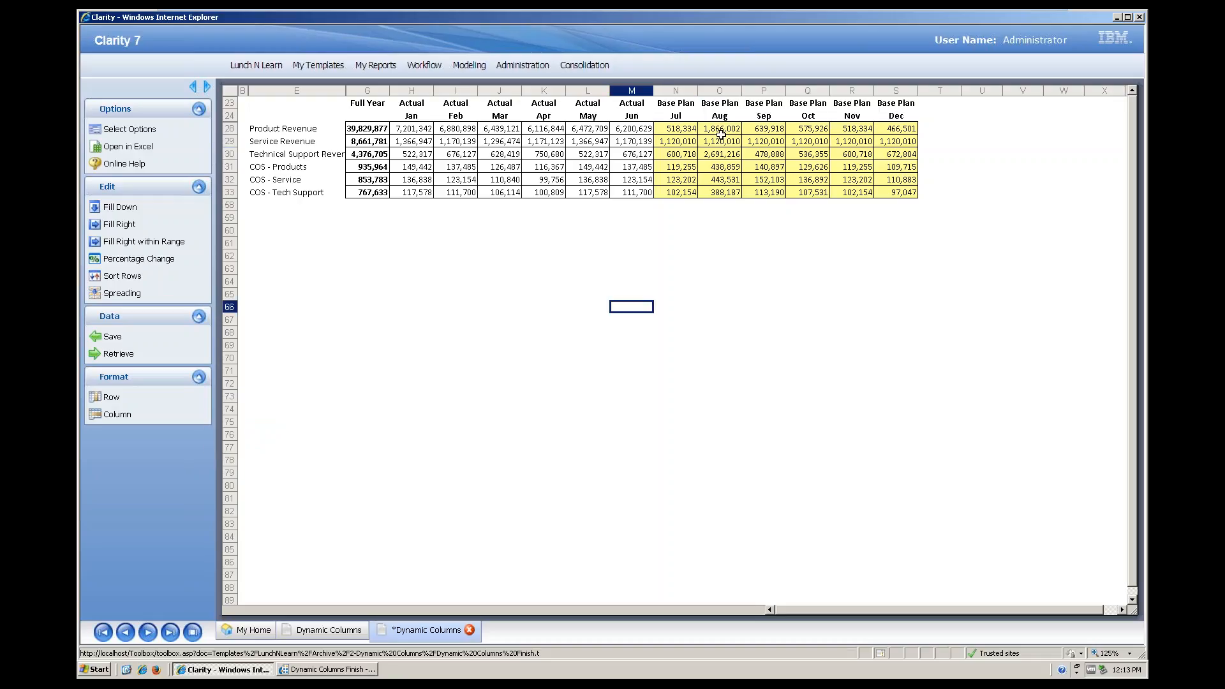
- Hide the Jul Base Plan column
left_click(694, 143)
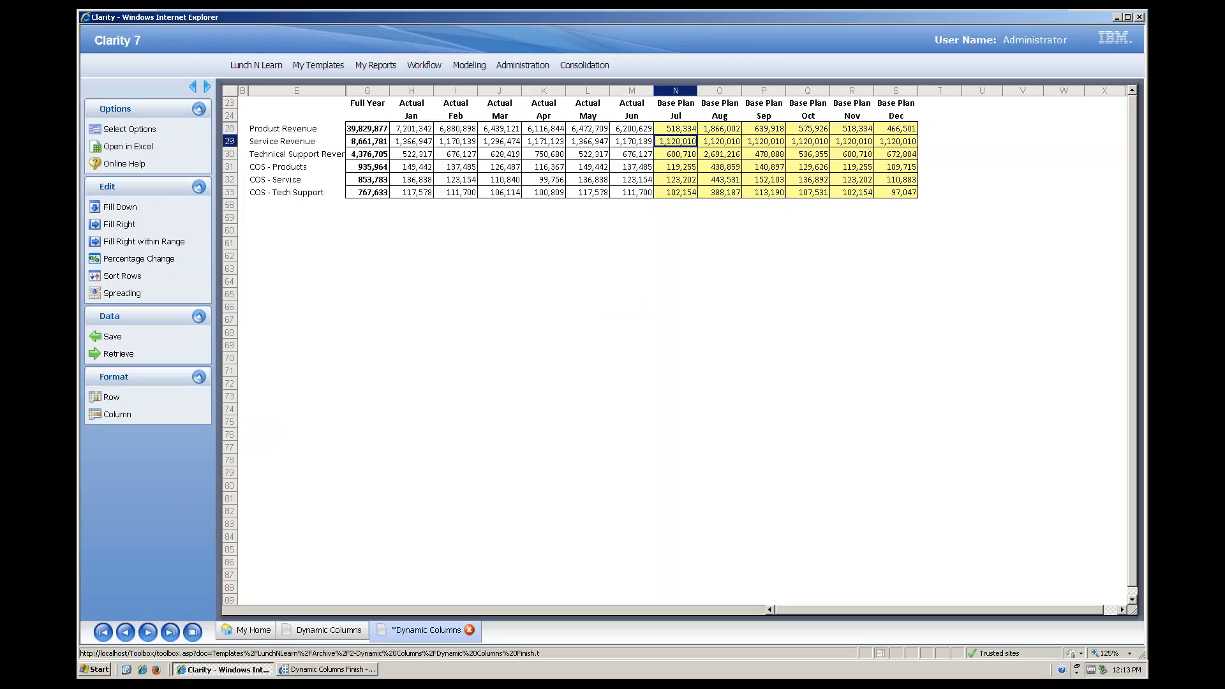
left_click(144, 414)
left_click(235, 446)
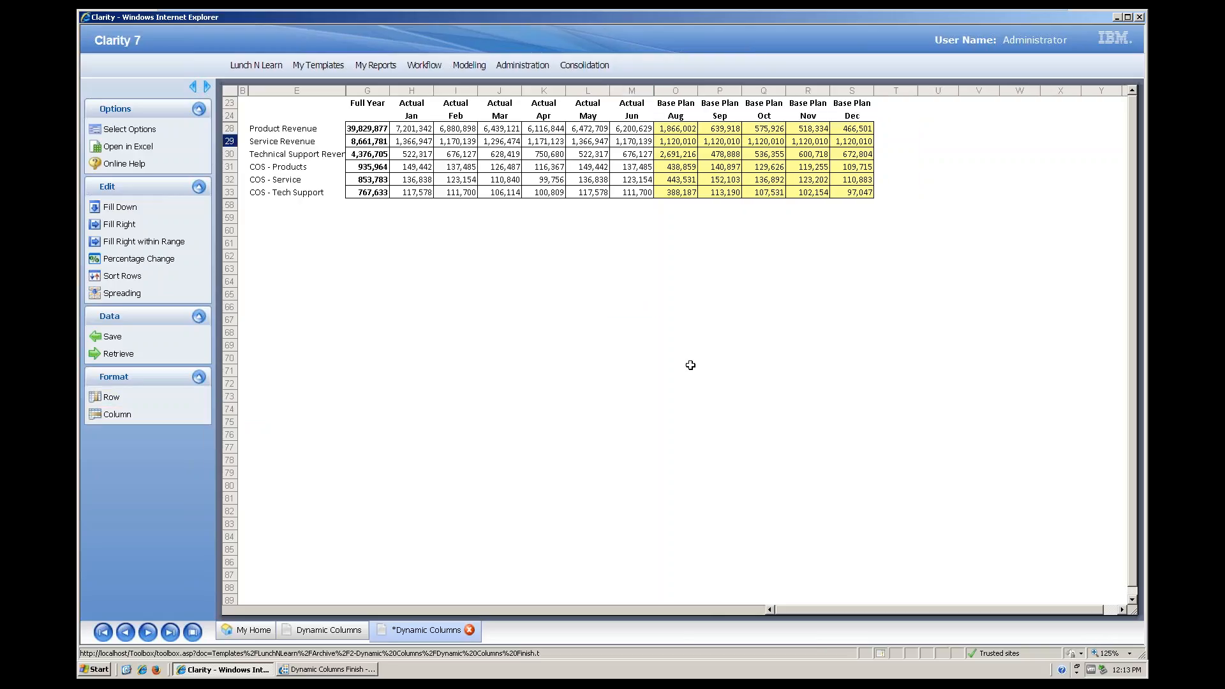
- Hide the Service Revenue row
left_click(719, 141)
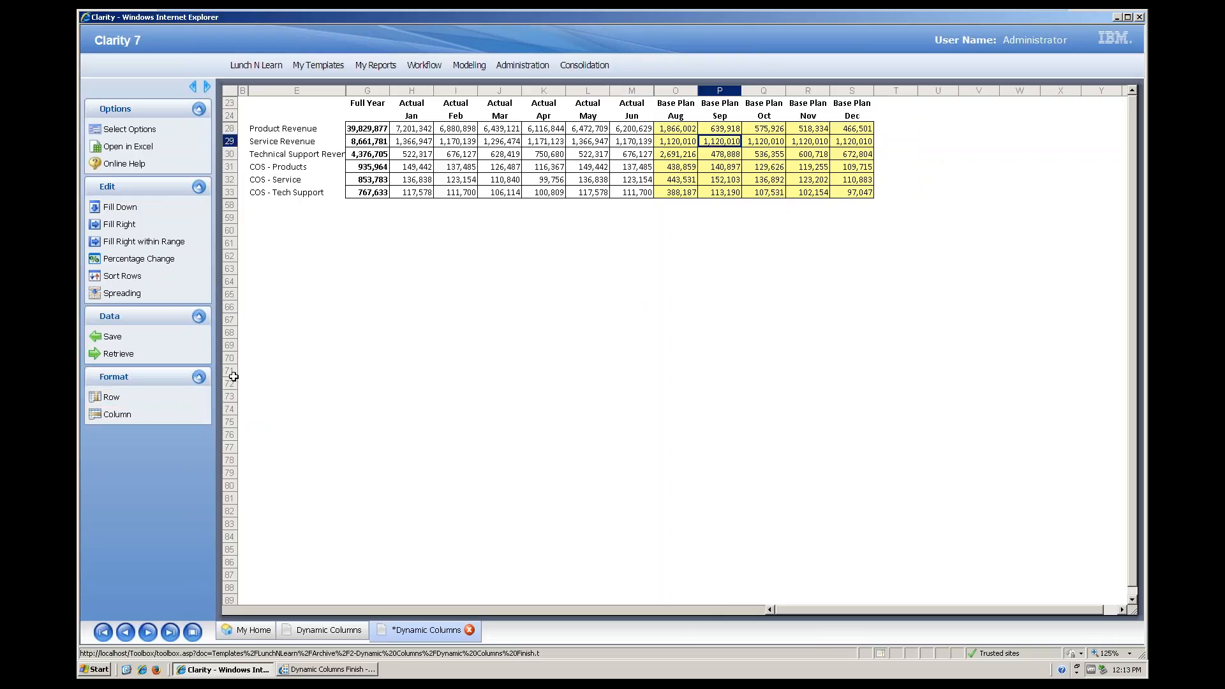
left_click(137, 400)
left_click(235, 429)
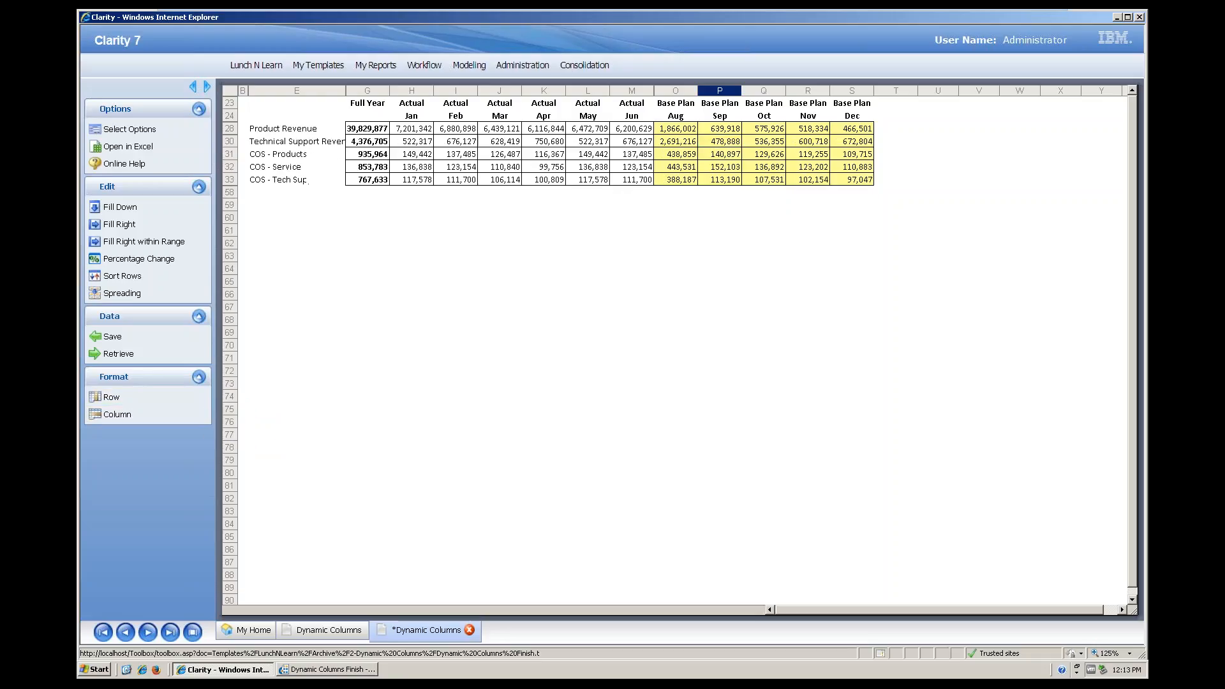
- Check the row unhide option from the COS - Products row and leave the rows as they are
left_click(719, 154)
left_click(150, 401)
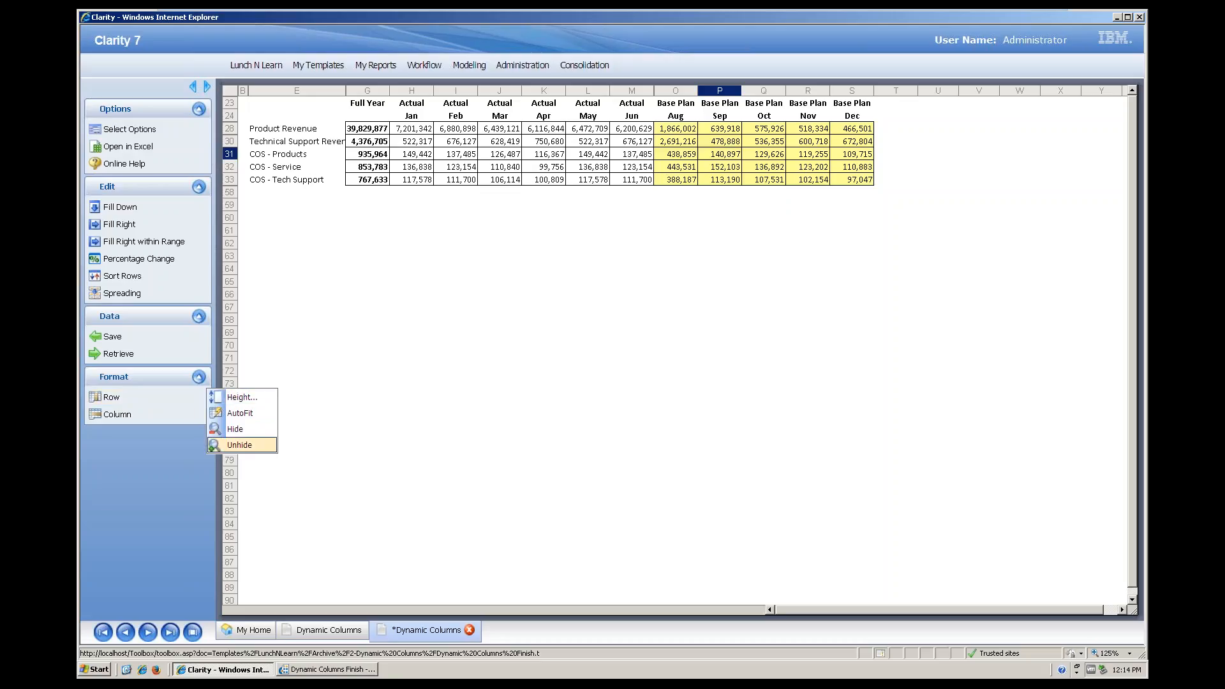
left_click(727, 151)
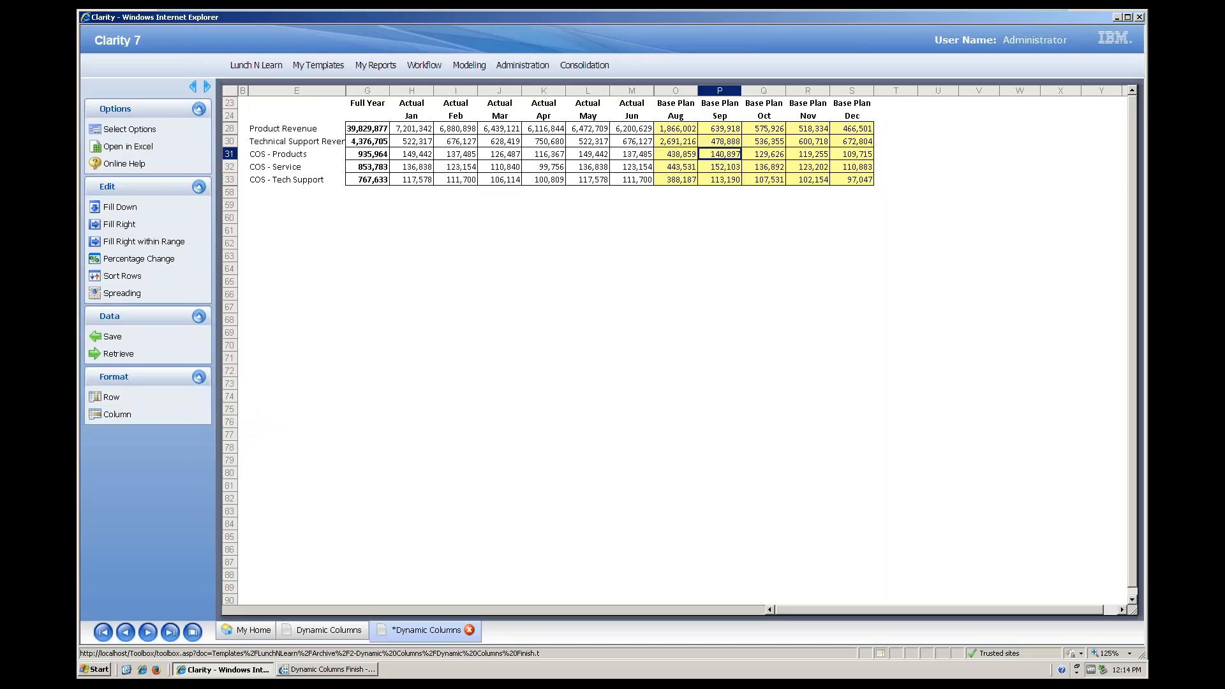
left_click(723, 278)
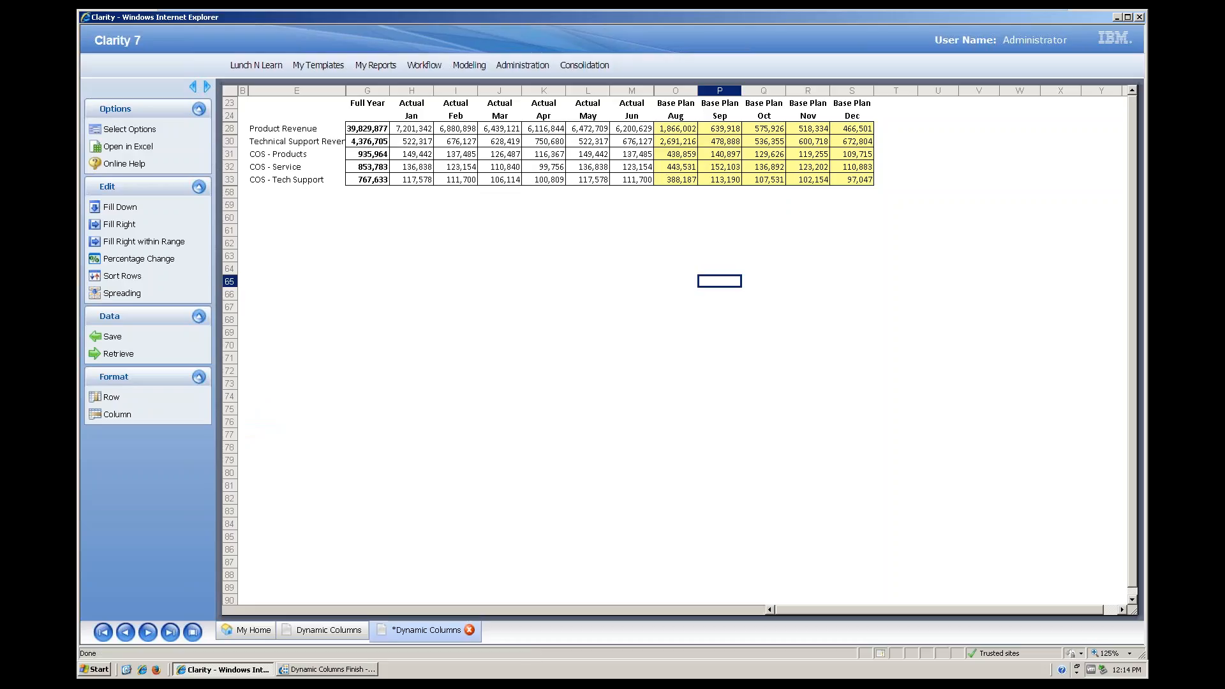
- Switch to the XMind notes, maximize the window and review the Dynamic Columns and Today's Task topics
left_click_drag(1147, 27, 328, 55)
double_click(328, 55)
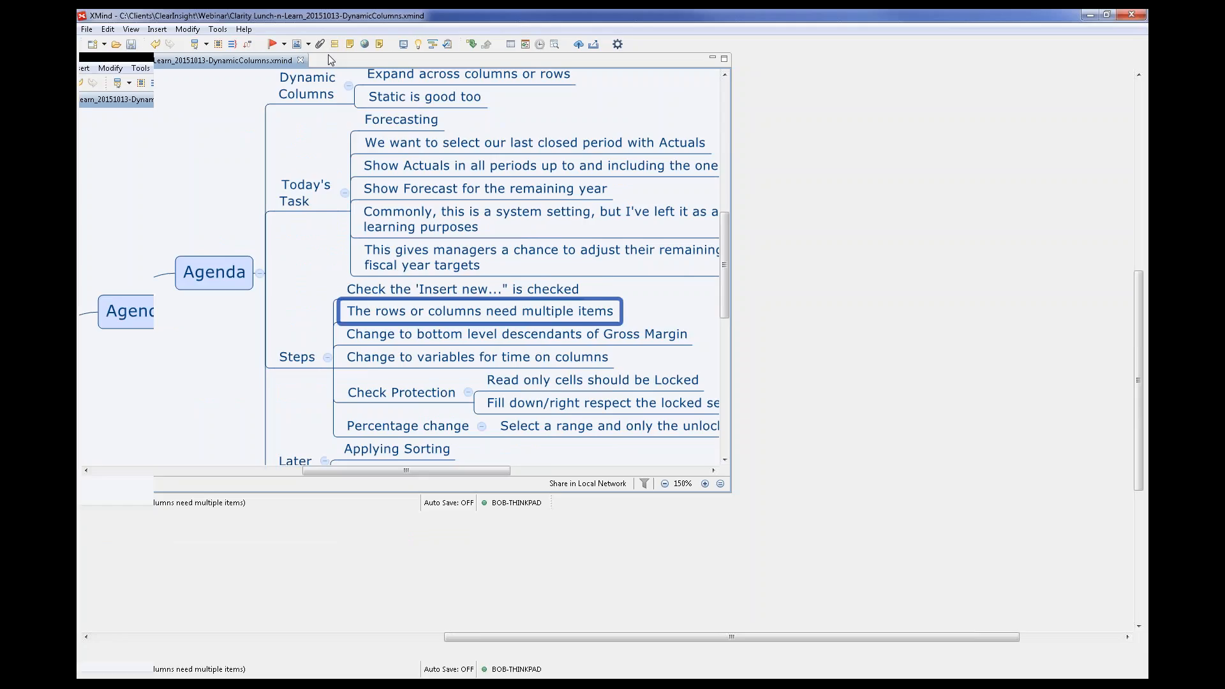
left_click(521, 177)
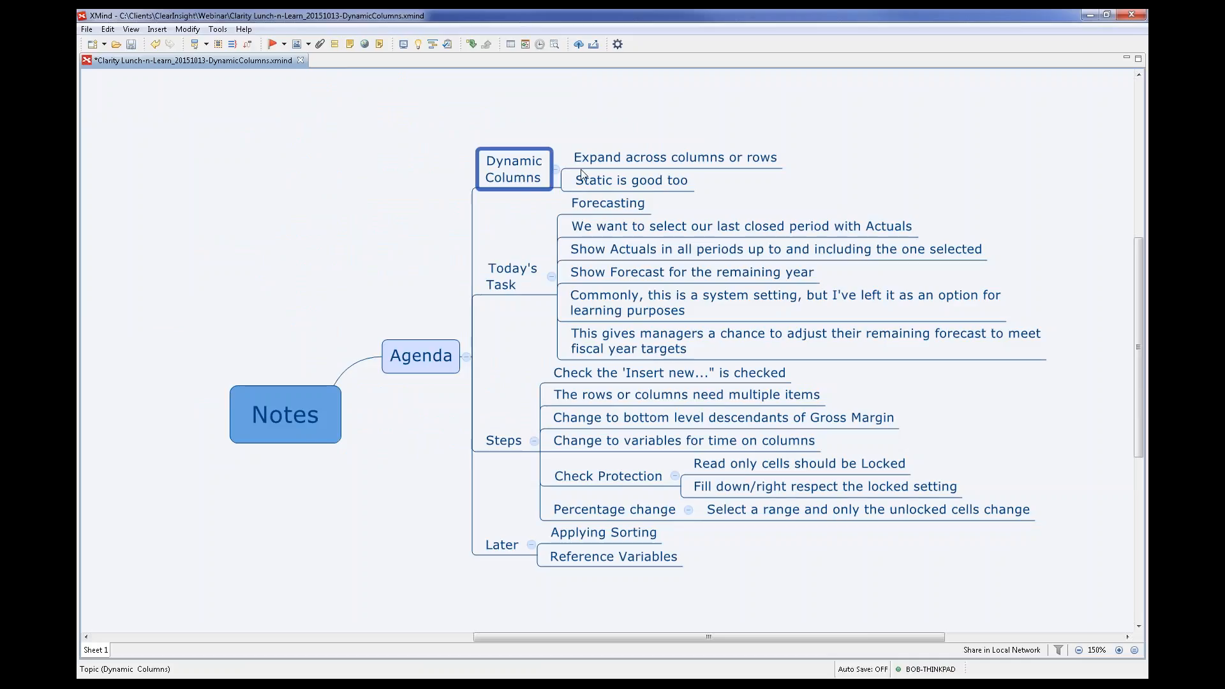
left_click(645, 158)
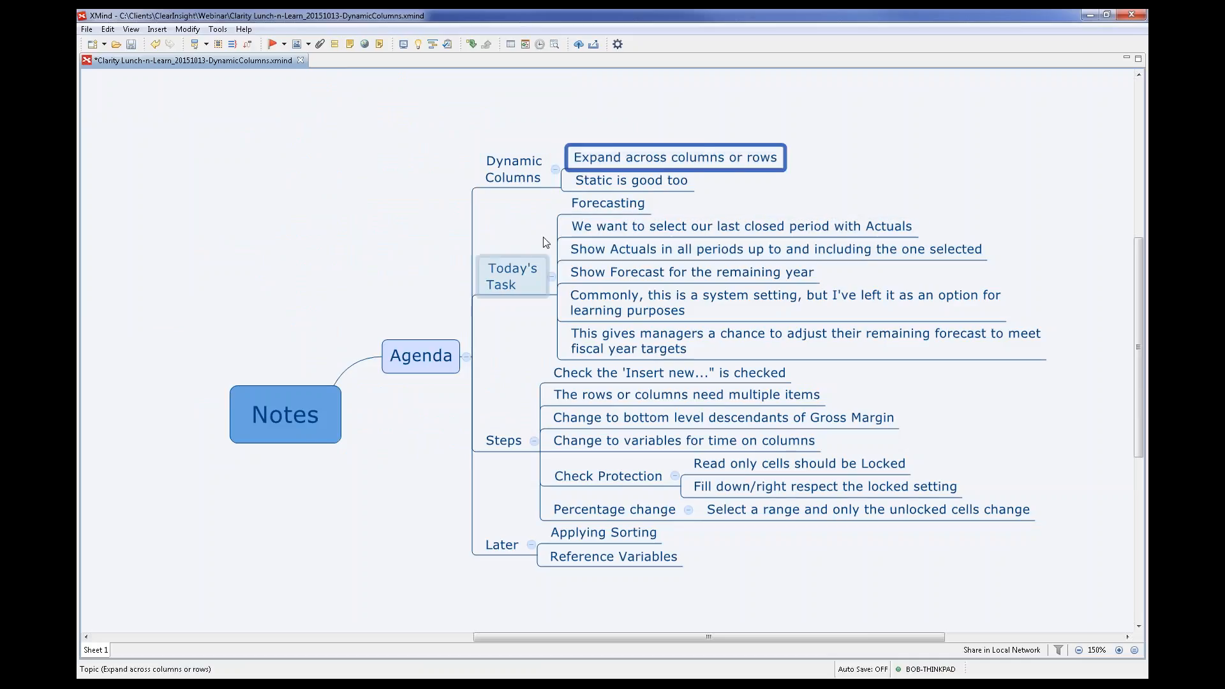
left_click(569, 205)
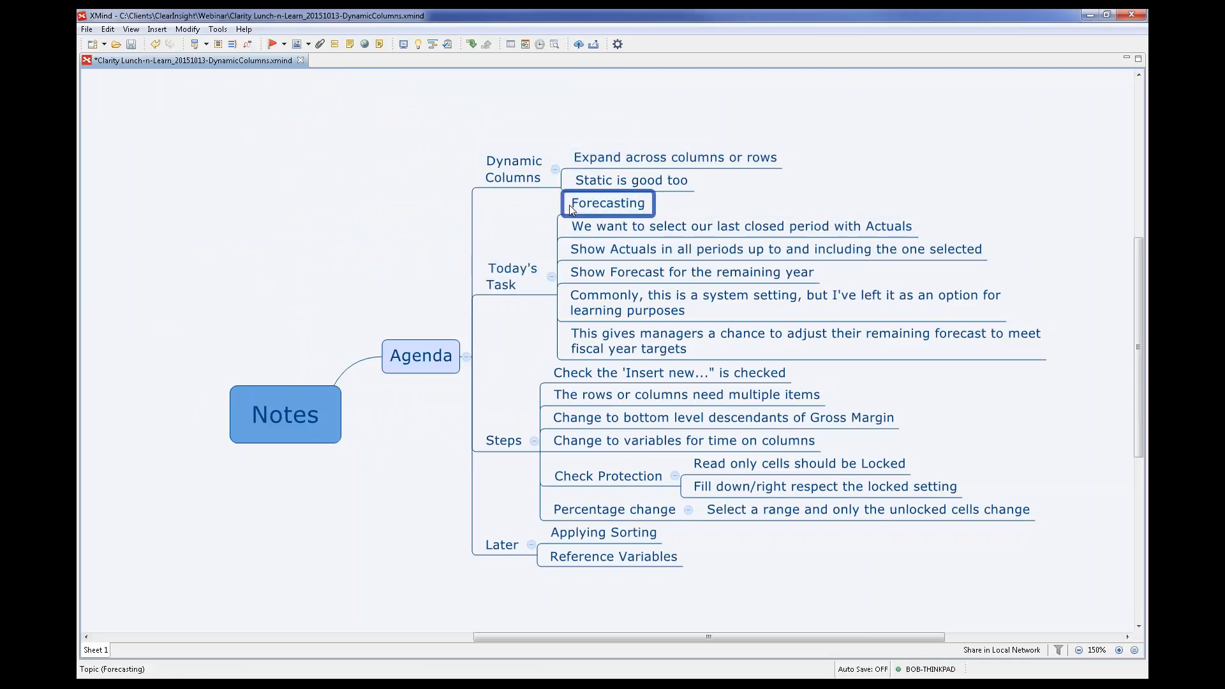
left_click(618, 233)
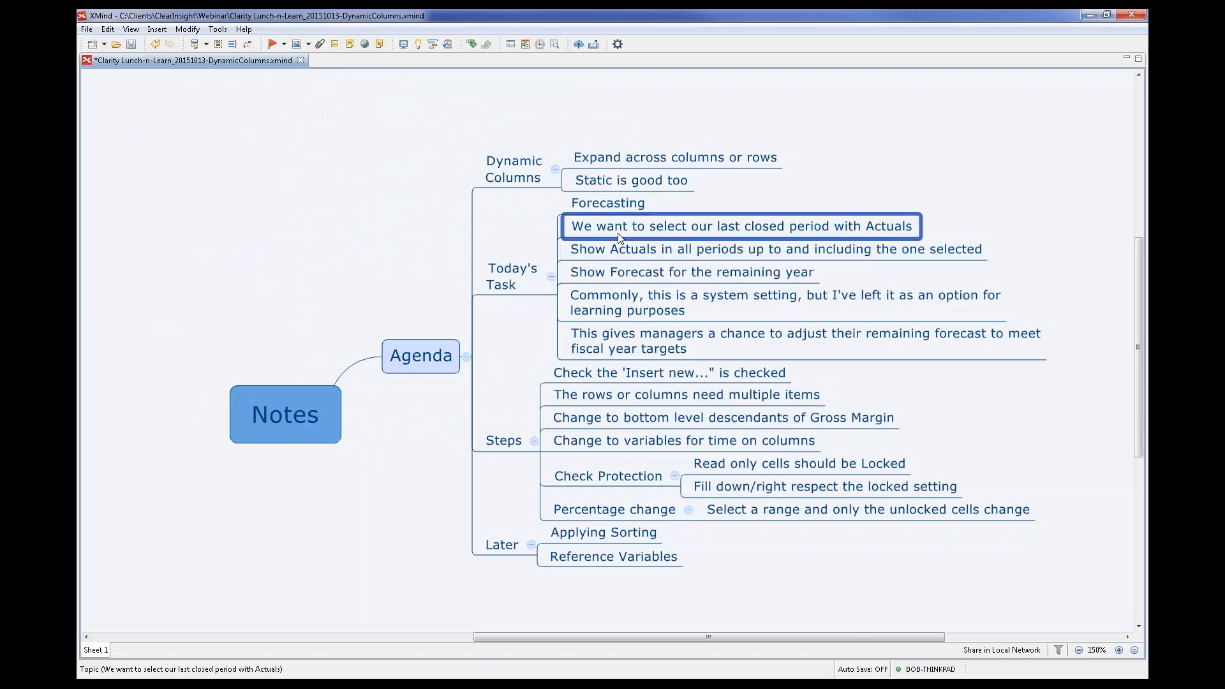
left_click(622, 250)
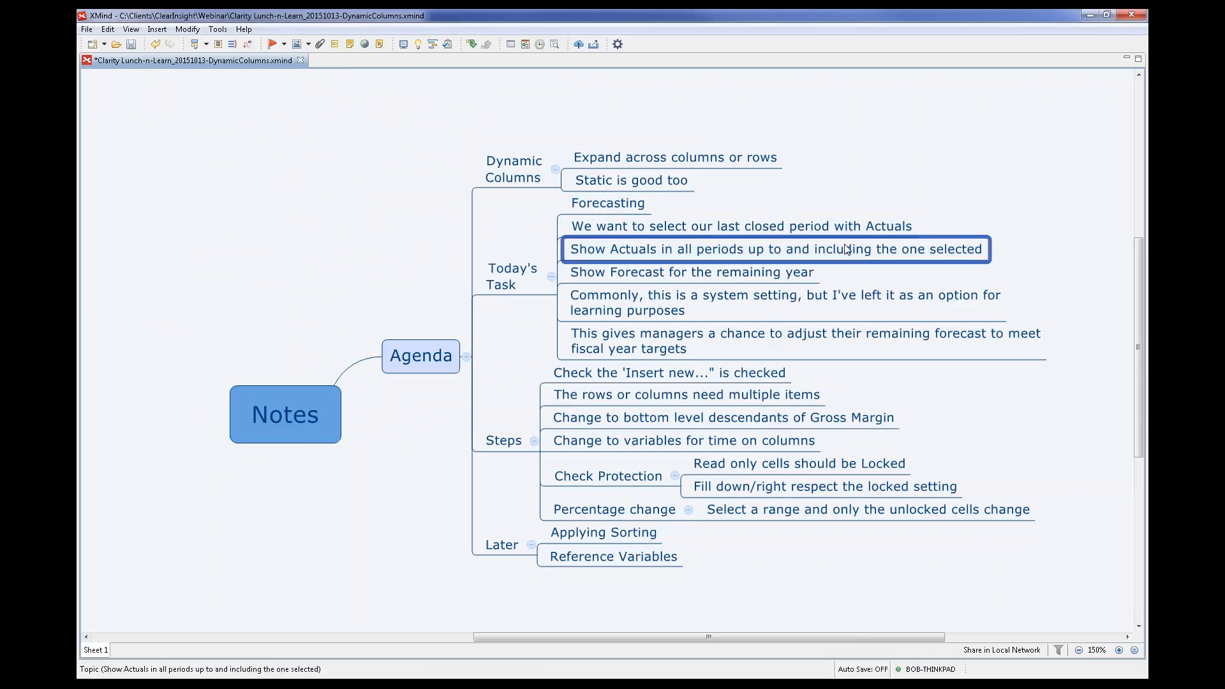
left_click(736, 272)
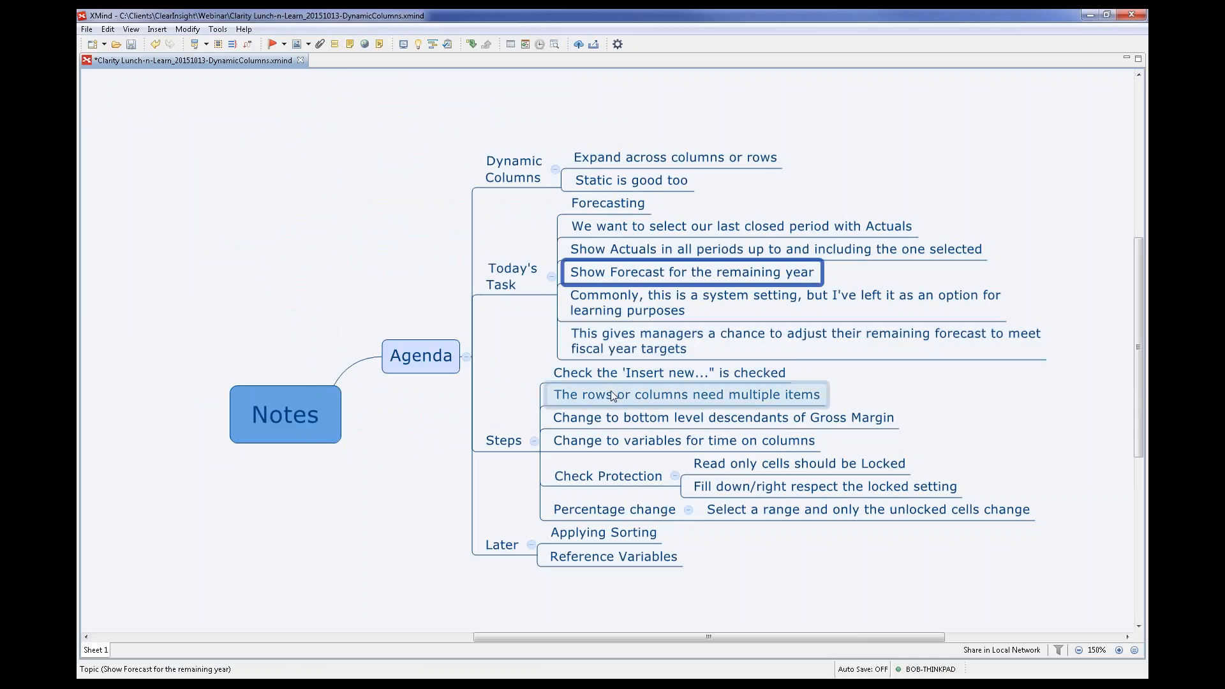
- Review the Percentage change step and the Later topics Applying Sorting and Reference Variables in the mind map
left_click(606, 513)
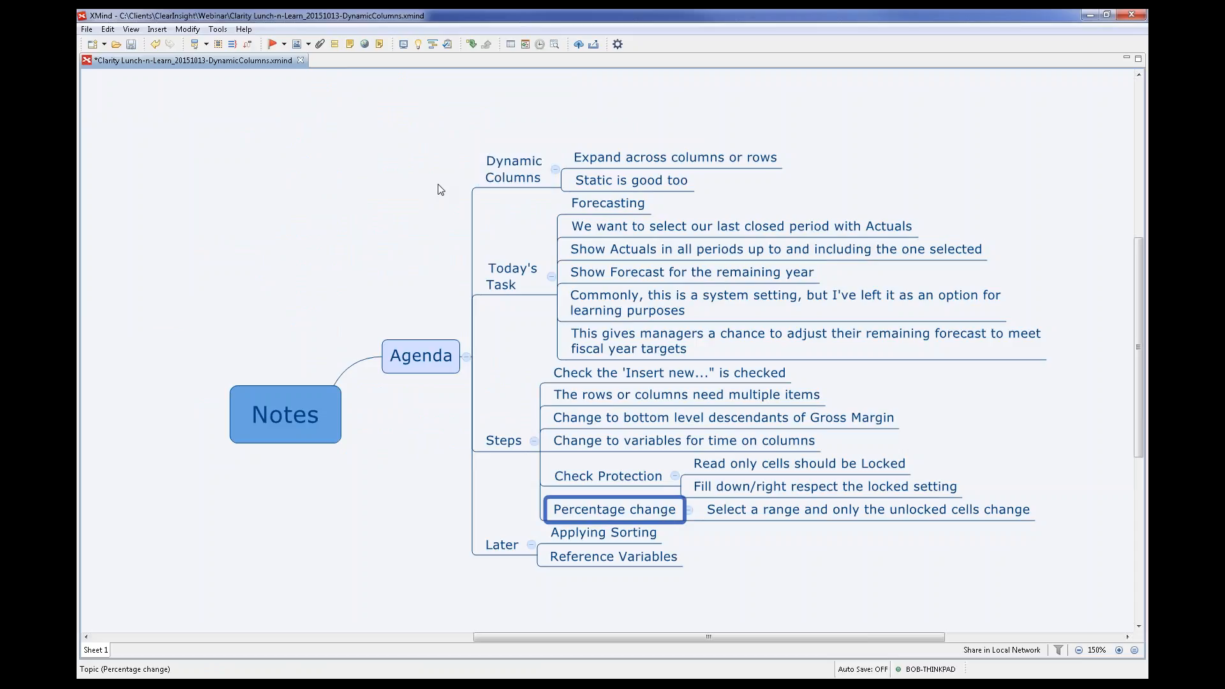
left_click(497, 547)
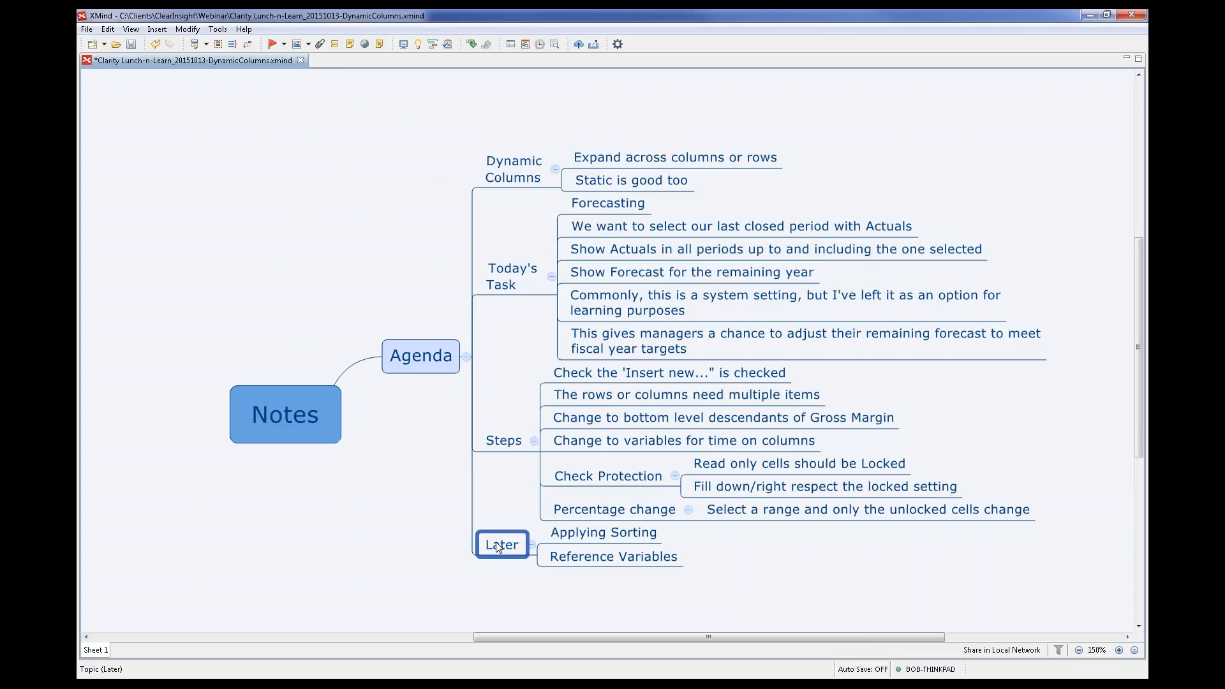
left_click(580, 534)
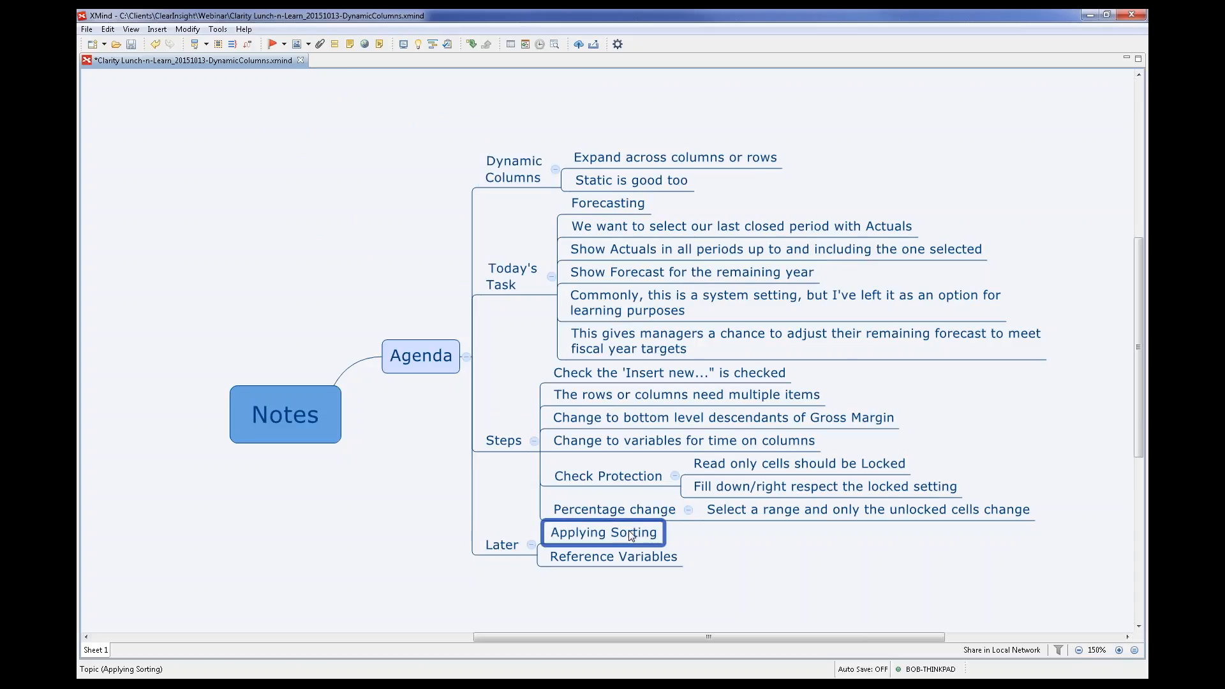
left_click(603, 558)
left_click(761, 555)
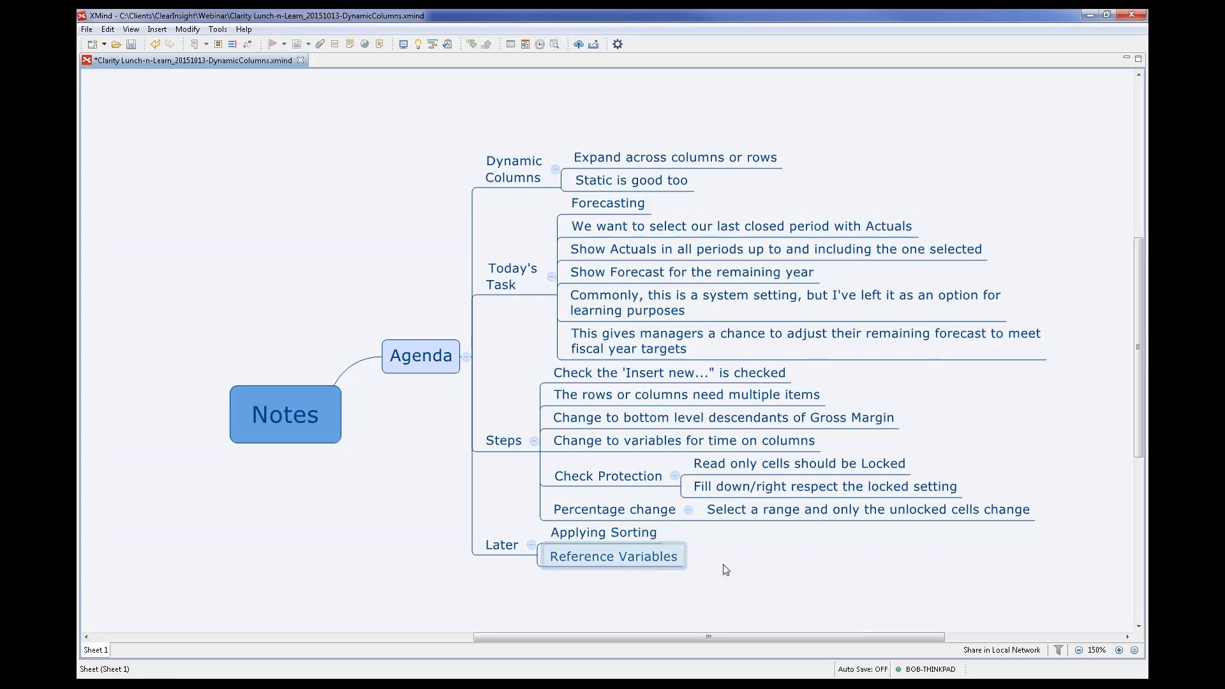